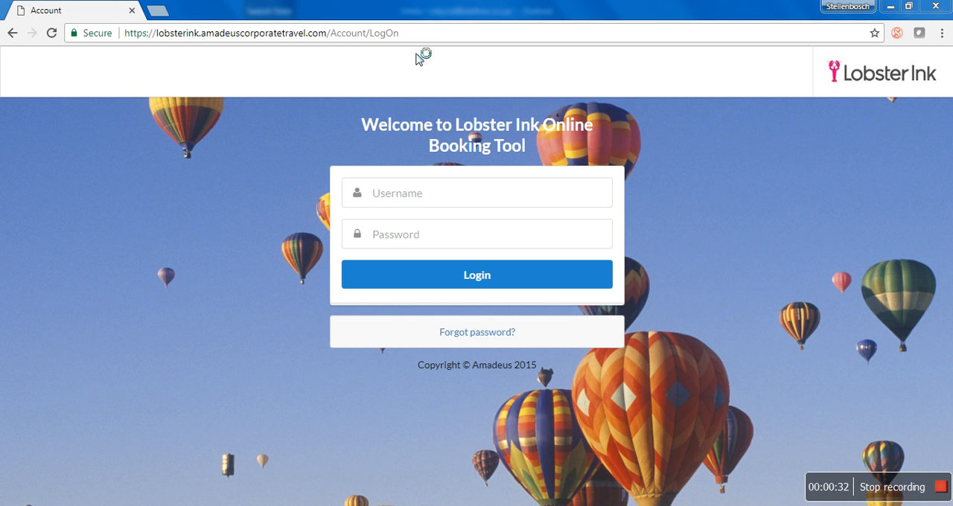
- Log in to the Lobster Ink Online Booking Tool with the employee's username and account password
click(422, 199)
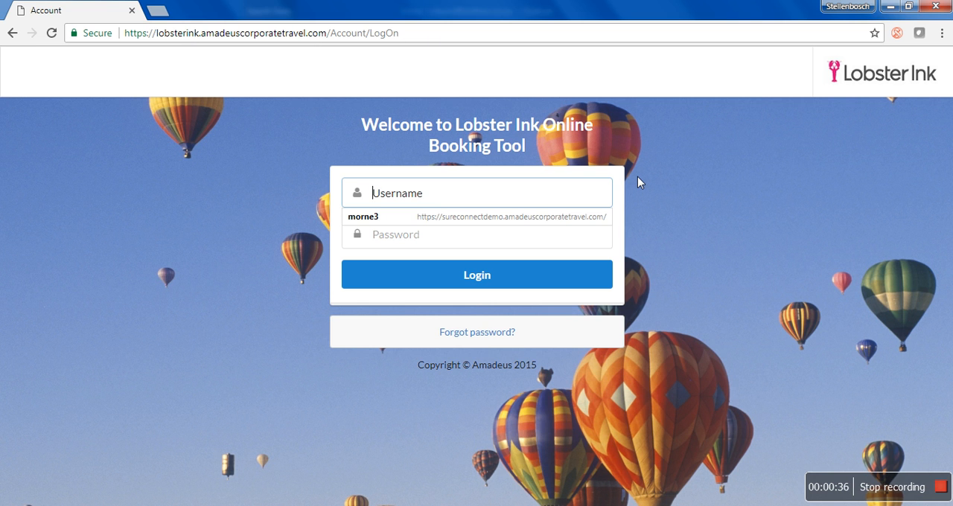
text(L)
key(Down)
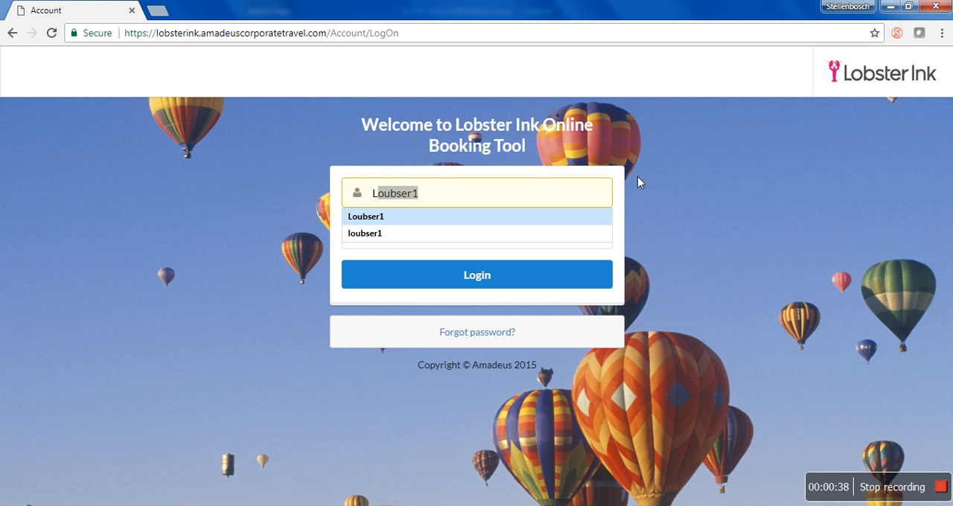
key(Tab)
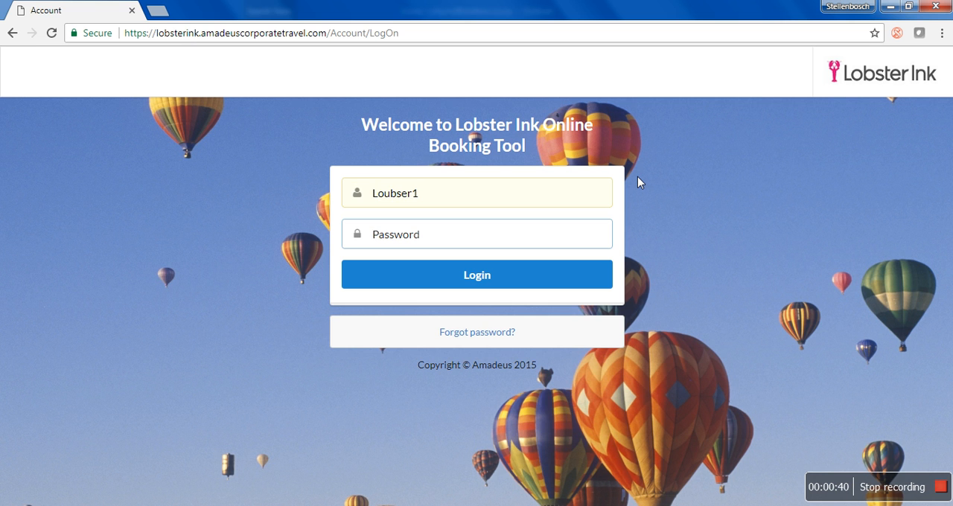
text(*****)
click(501, 275)
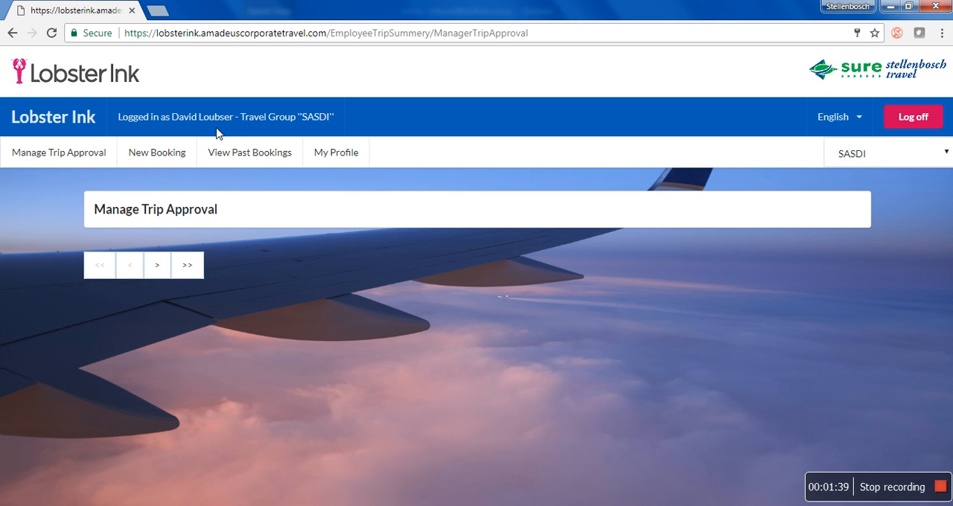
- Open the employee's own profile and review the corporate, administrative, phone, passport and travel preference details
click(335, 160)
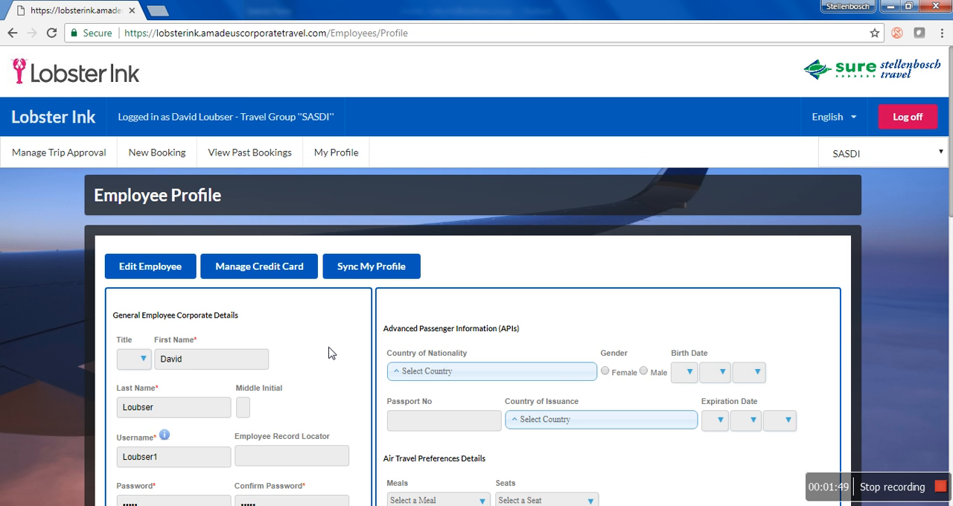
scroll(326, 353, down, 1)
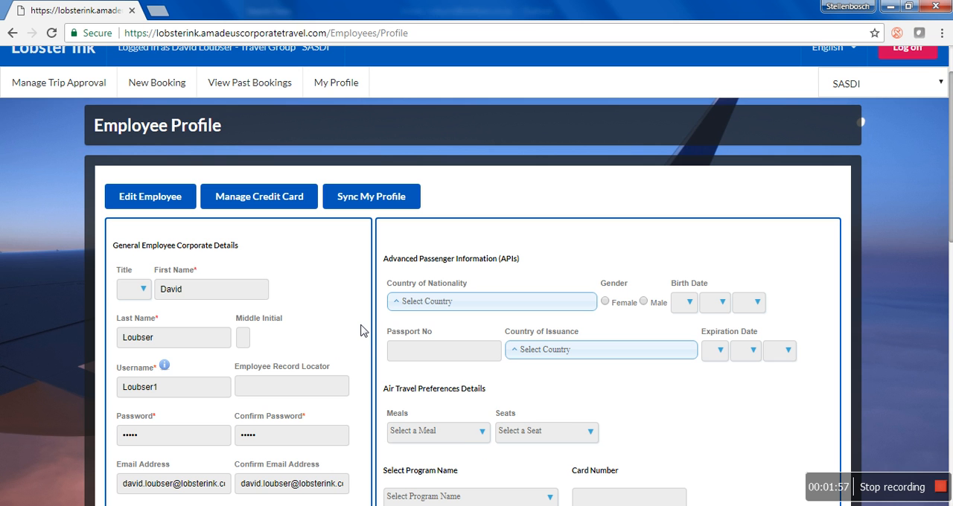
scroll(351, 328, down, 1)
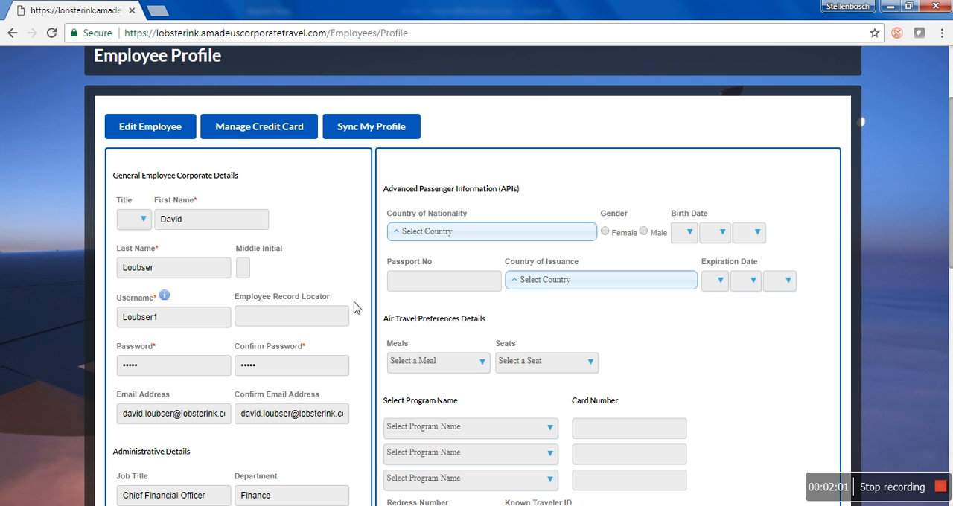
scroll(353, 301, down, 2)
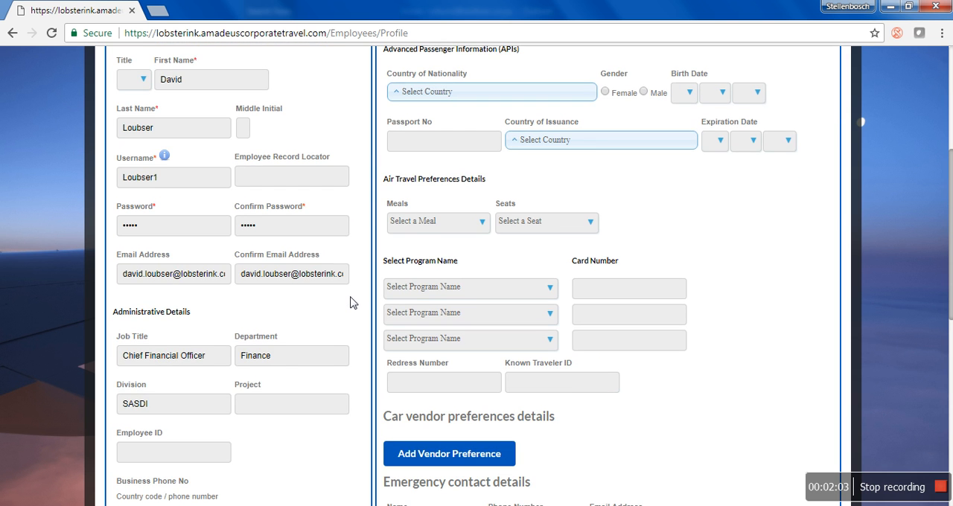
scroll(282, 372, down, 2)
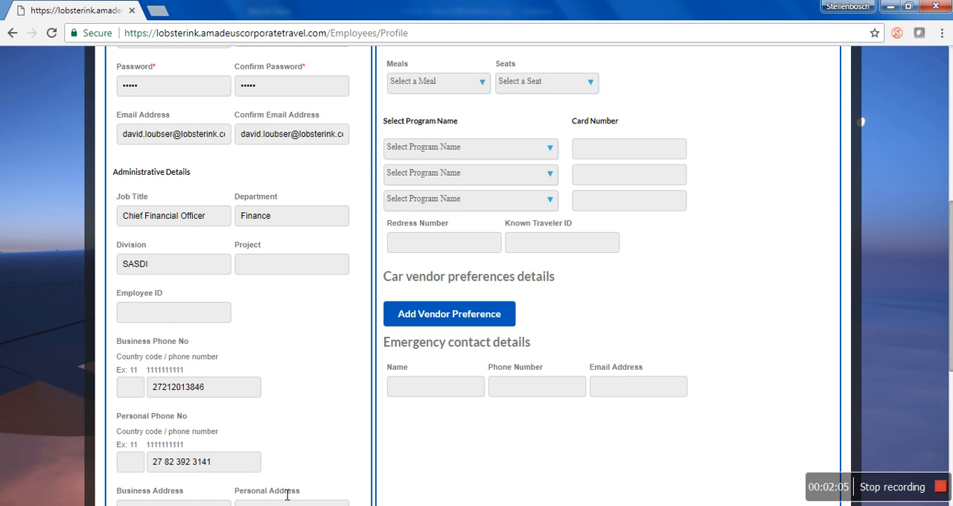
scroll(307, 455, down, 1)
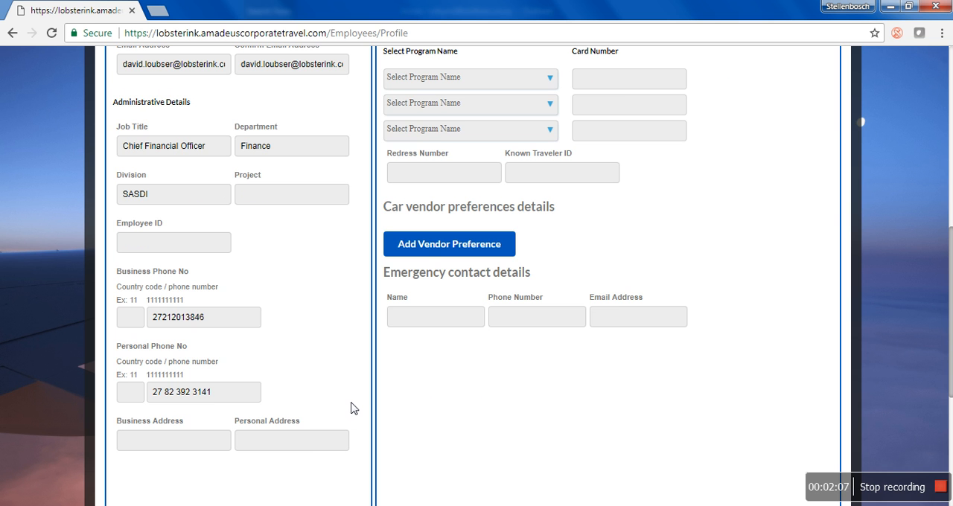
scroll(352, 406, up, 2)
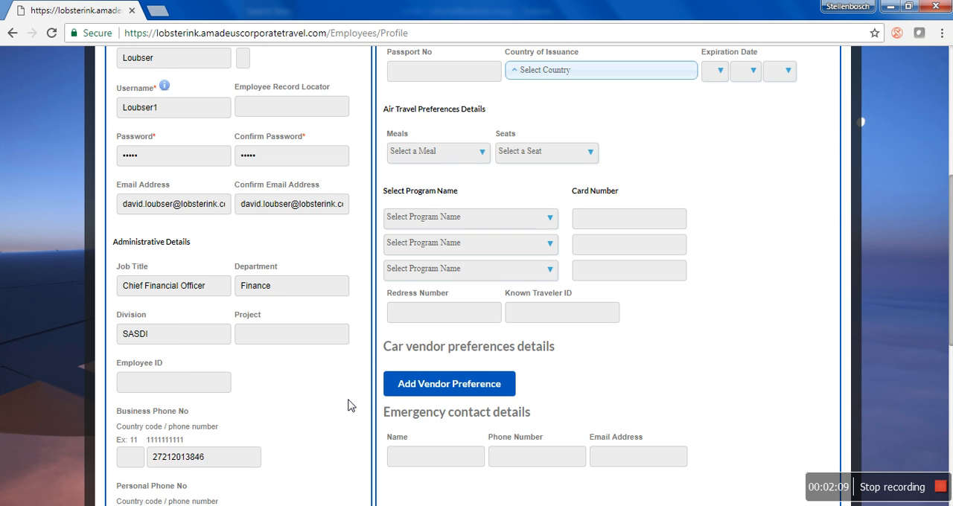
scroll(352, 406, up, 3)
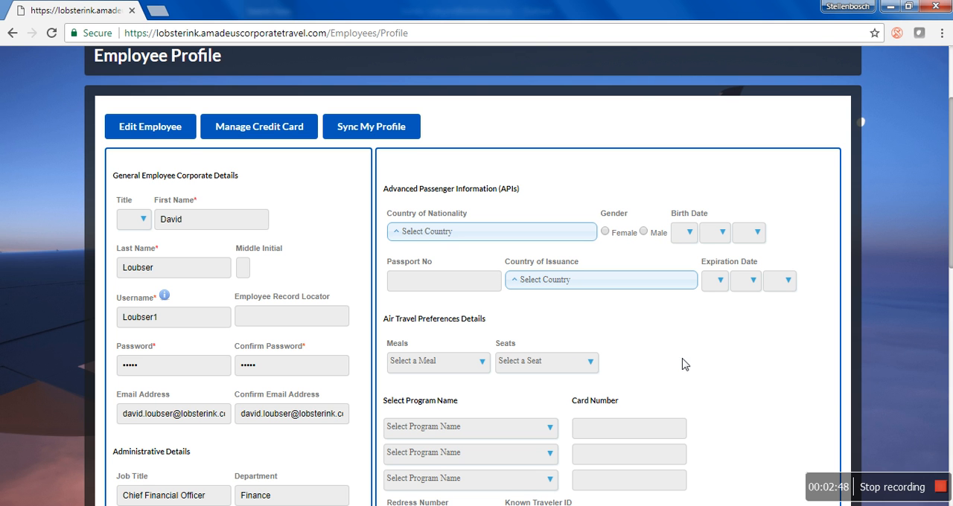
- Set the profile's air travel preferences to Diabetic Meal and a Window seat
scroll(686, 368, down, 1)
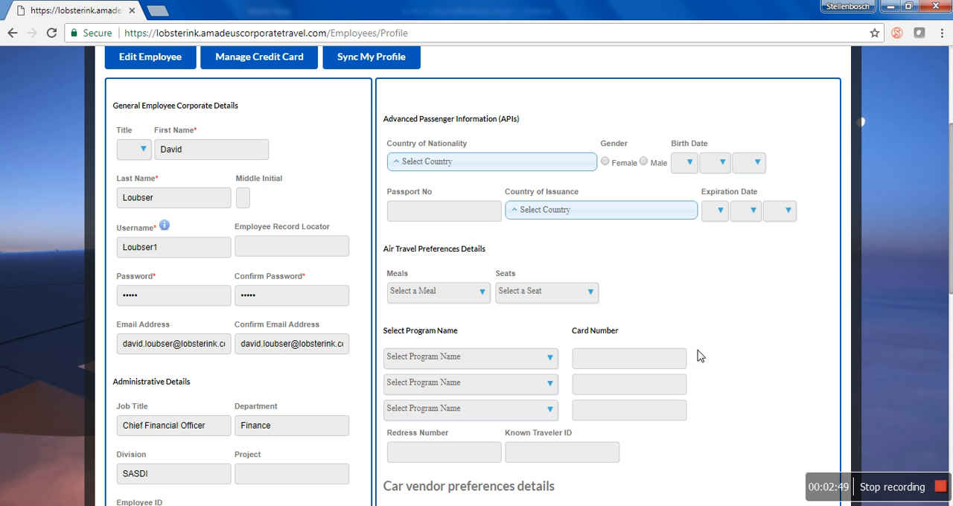
click(443, 298)
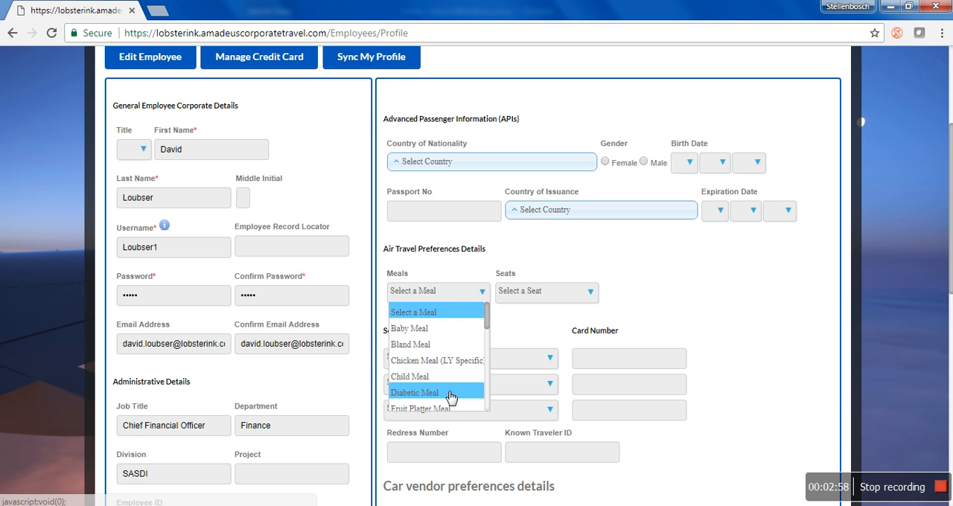
click(451, 393)
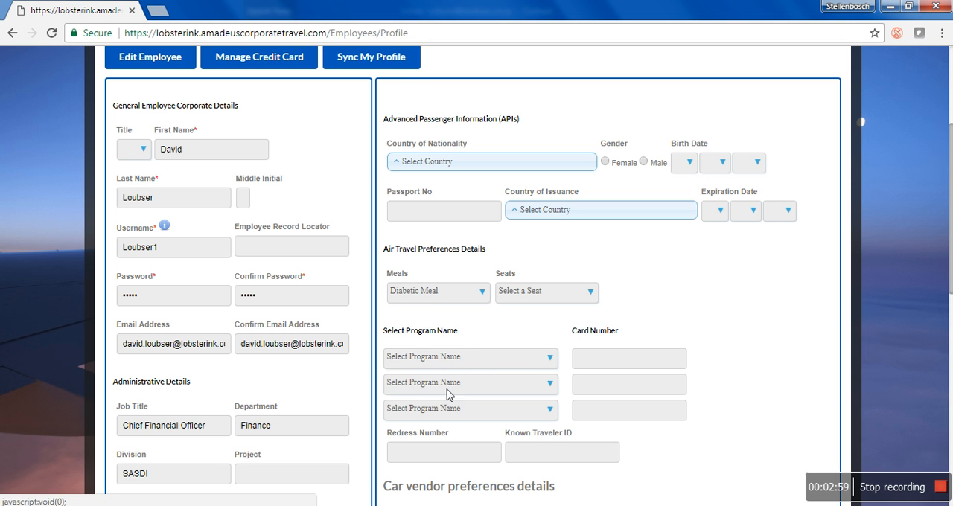
click(551, 294)
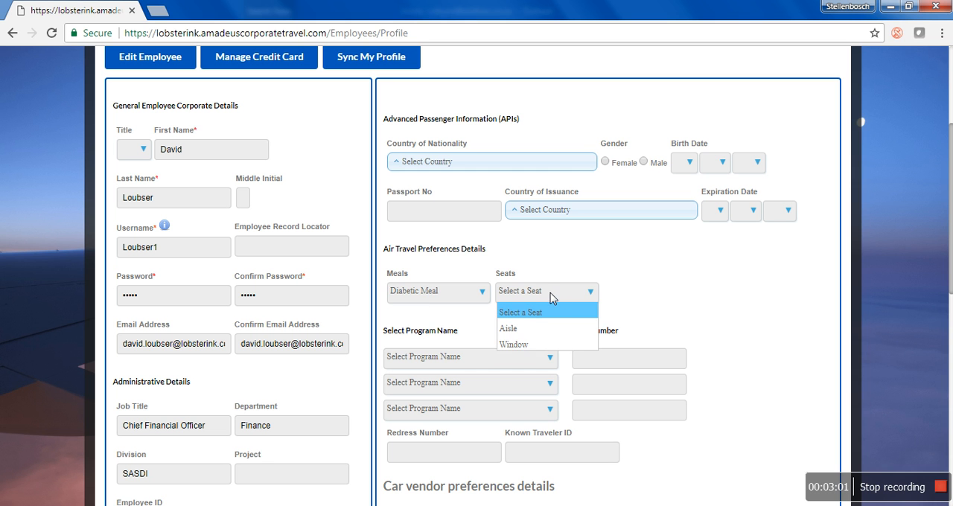
click(562, 341)
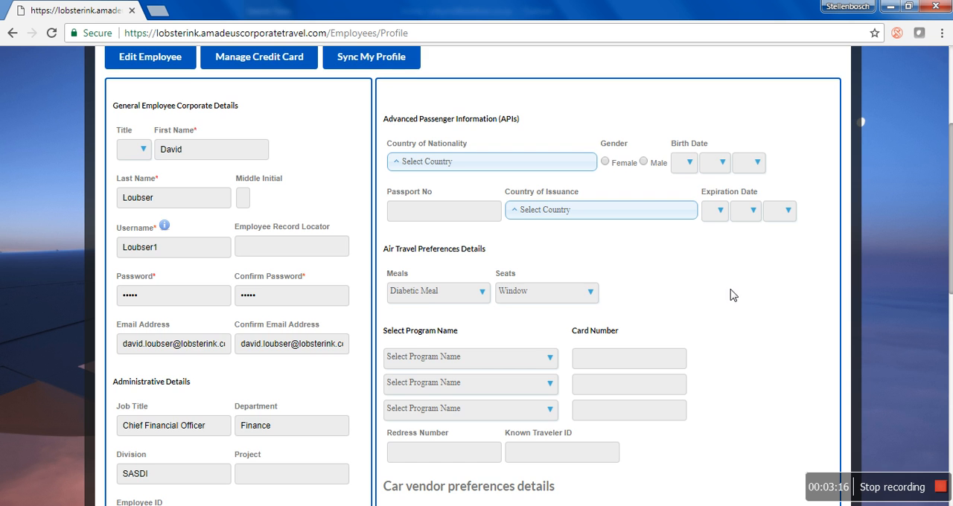
- Choose British Airways Executive Club, Emirates Skwards and South African Airways Voyager as the three frequent flyer programs
scroll(669, 283, down, 2)
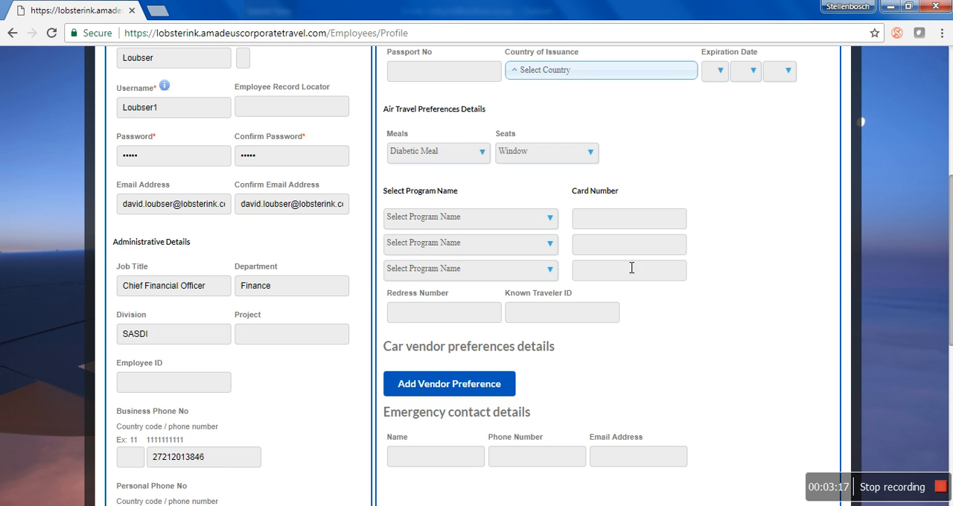
click(492, 226)
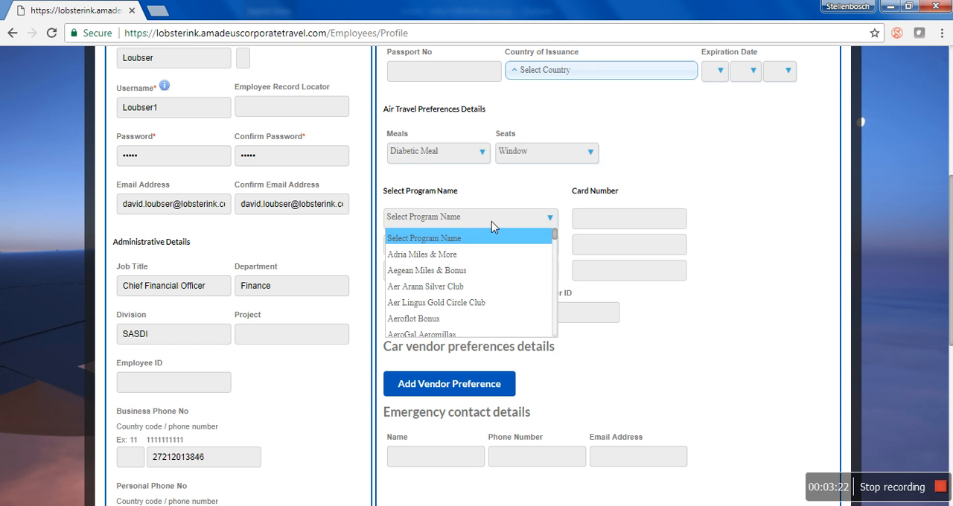
key(b)
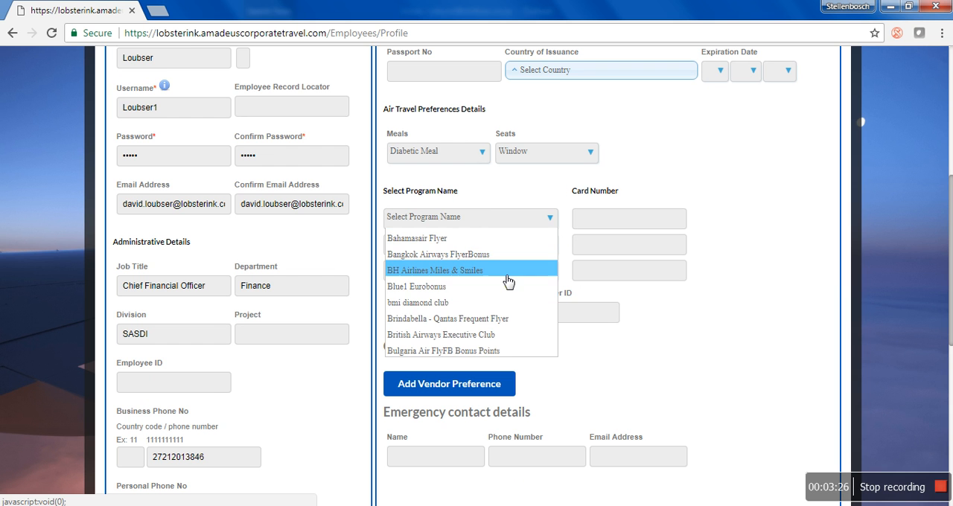
click(512, 341)
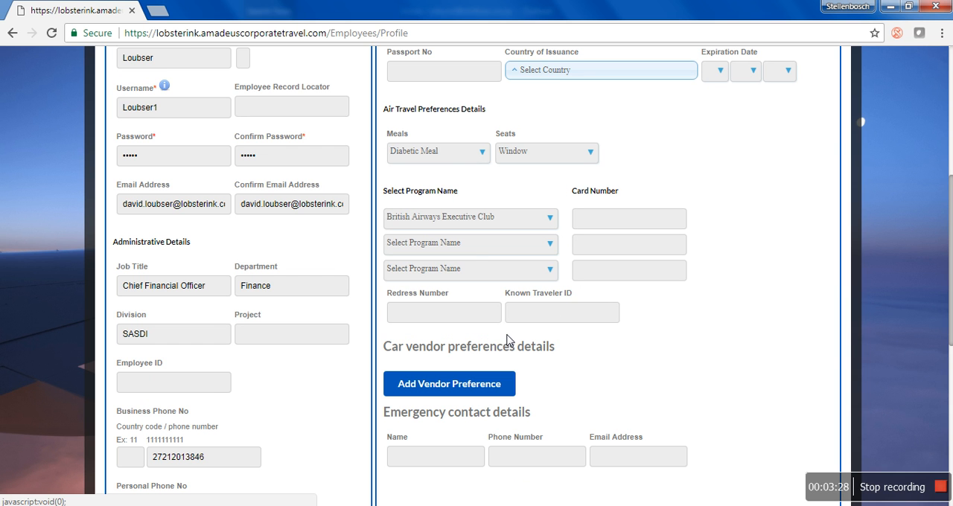
click(477, 243)
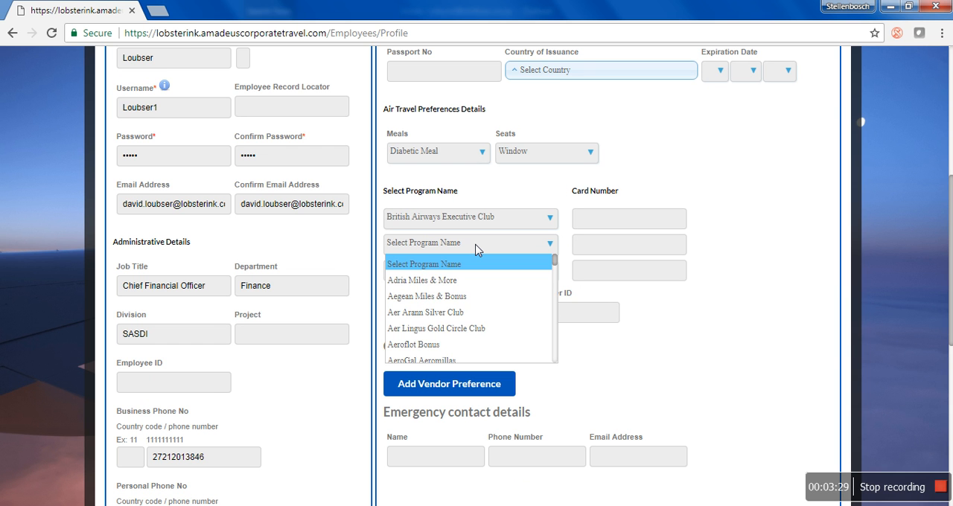
scroll(477, 250, down, 5)
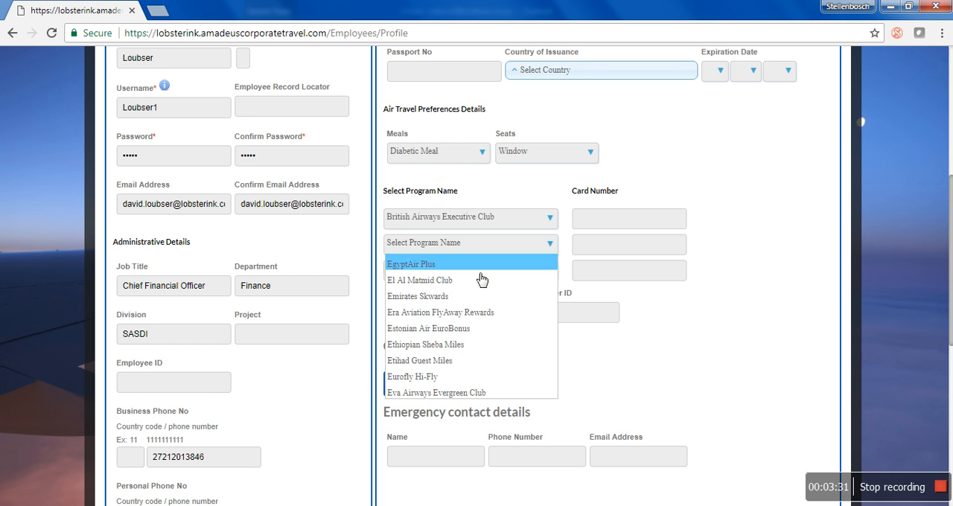
click(483, 297)
click(473, 271)
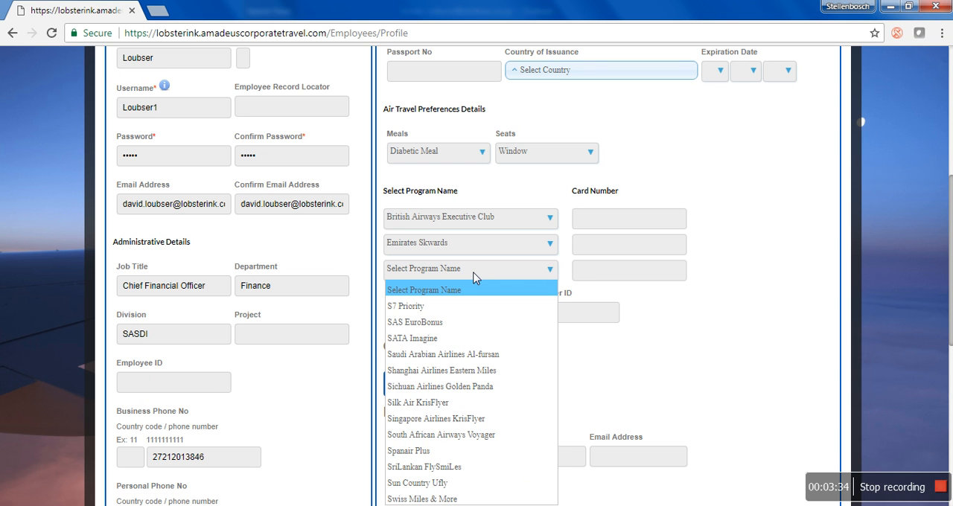
click(512, 436)
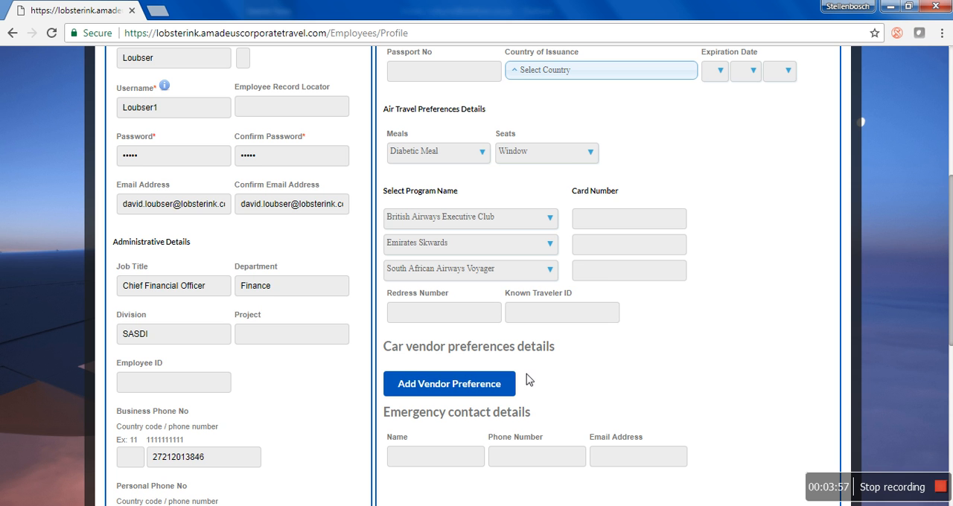
- Start a new booking with the round-trip flight search form
scroll(537, 389, down, 1)
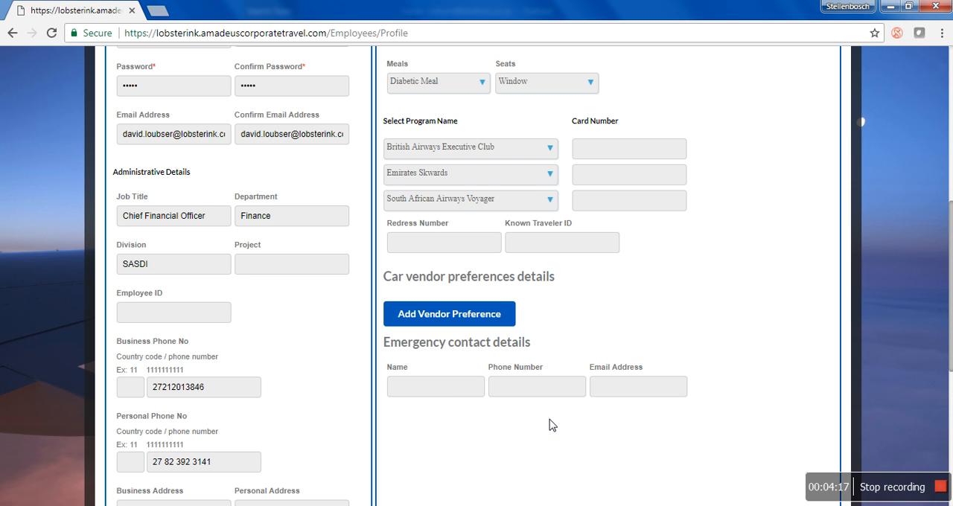
scroll(549, 425, up, 6)
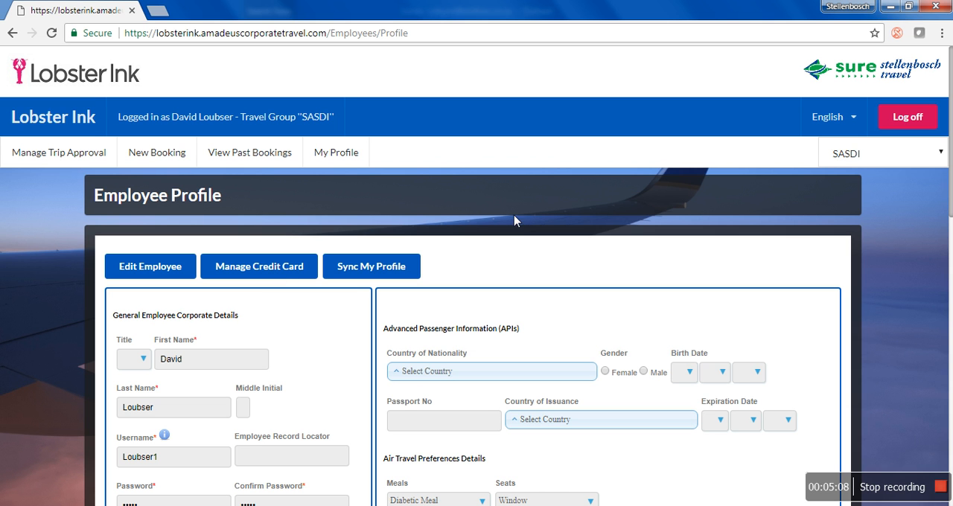
click(174, 158)
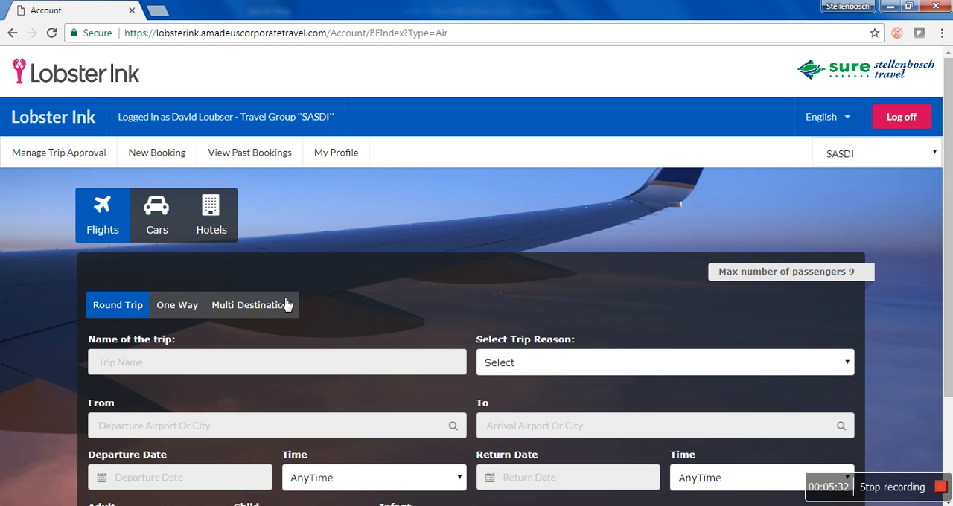
scroll(114, 315, down, 1)
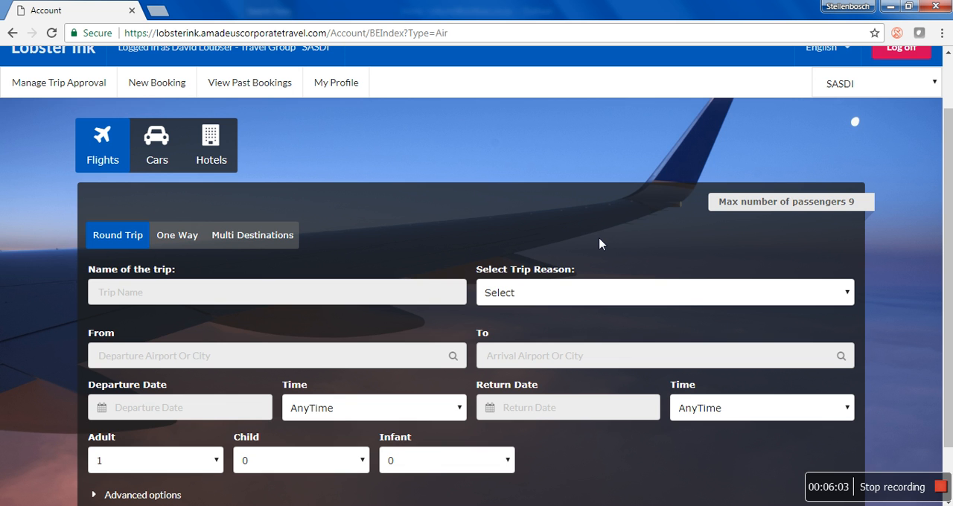
- Name the trip HMK01_043_P10 and set the trip reason to Filming
click(425, 292)
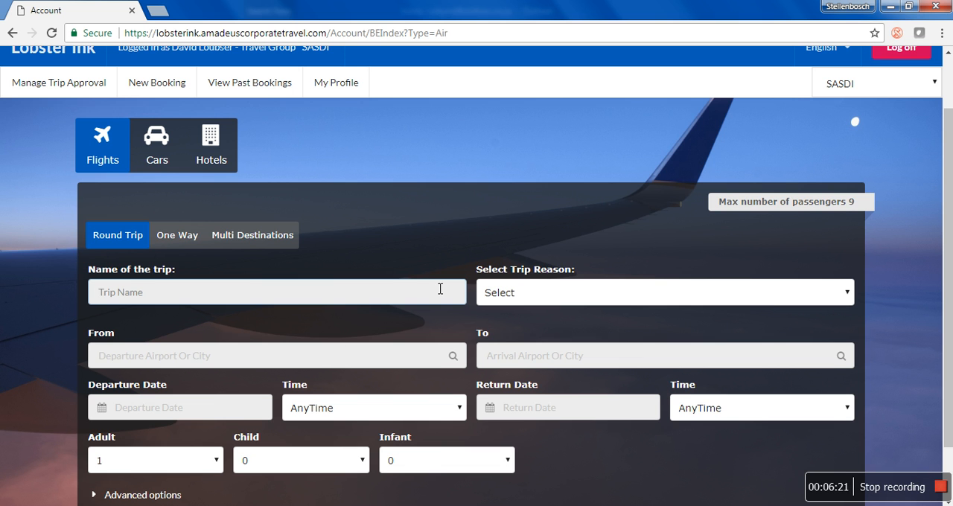
text(HMK01_043_P10)
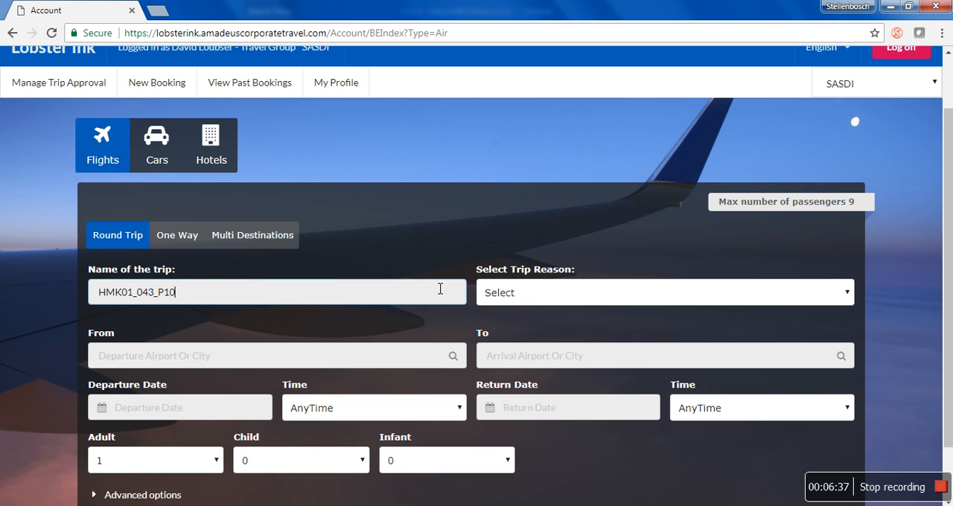
click(527, 297)
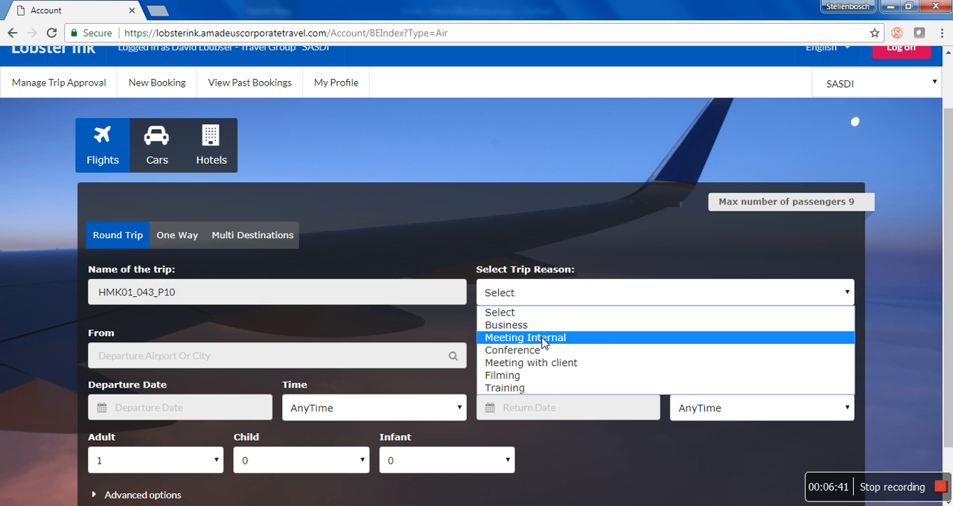
click(550, 377)
- Set the route from Cape Town (CPT) to Amsterdam (AMS)
click(233, 355)
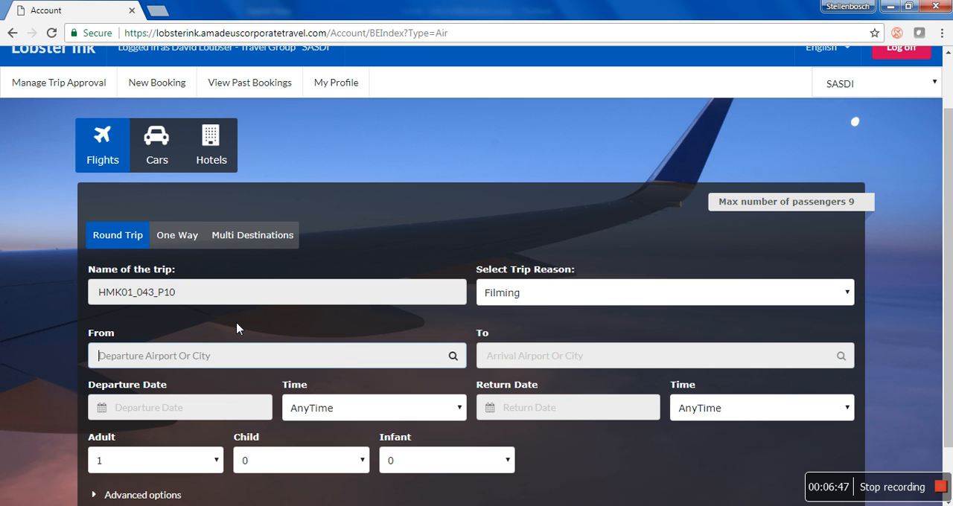
text(CPT)
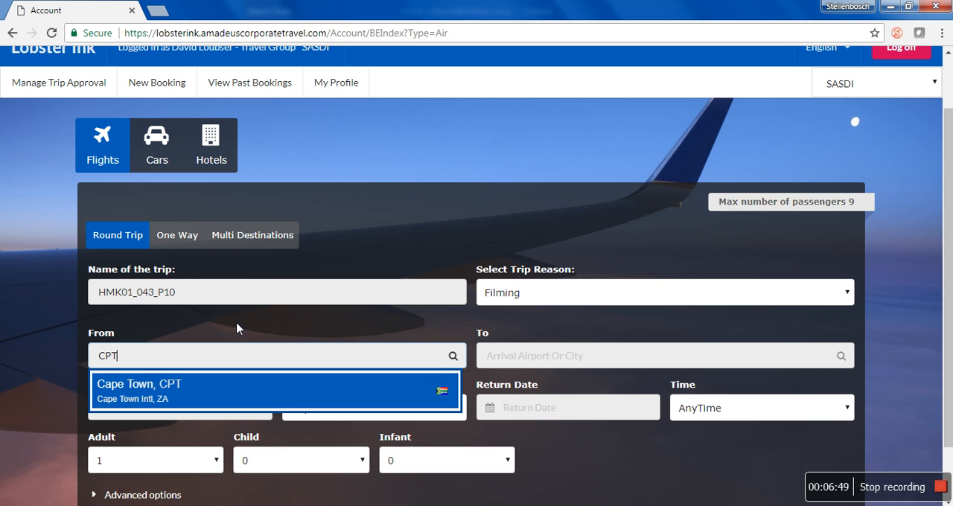
click(262, 403)
click(526, 355)
text(AMSTERDA)
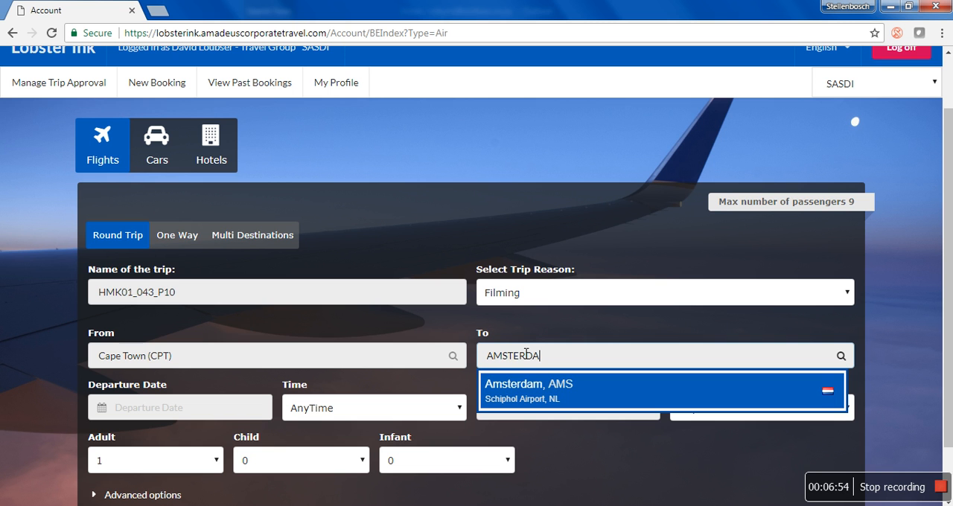
click(537, 393)
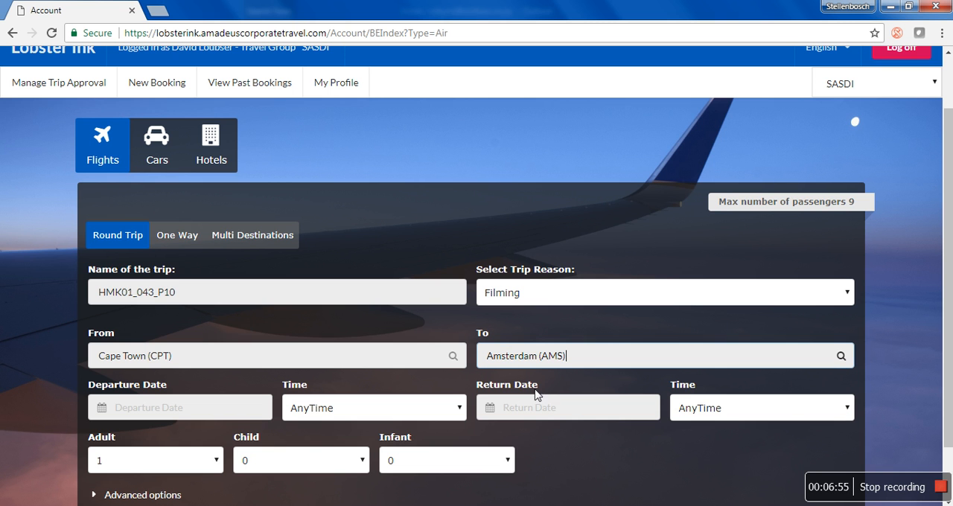
- Set the departure date to 7/12/2017 with time AnyTime and the return date to 7/18/2017
click(198, 417)
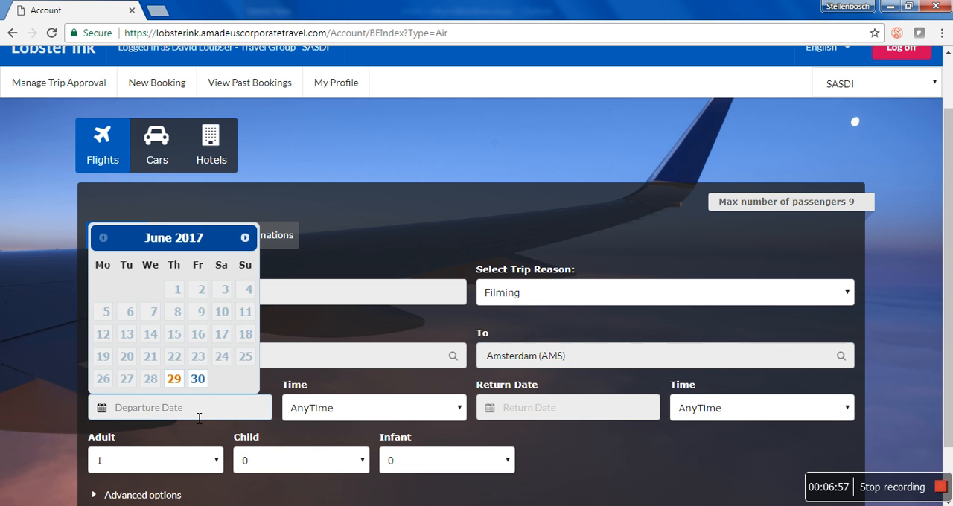
click(245, 238)
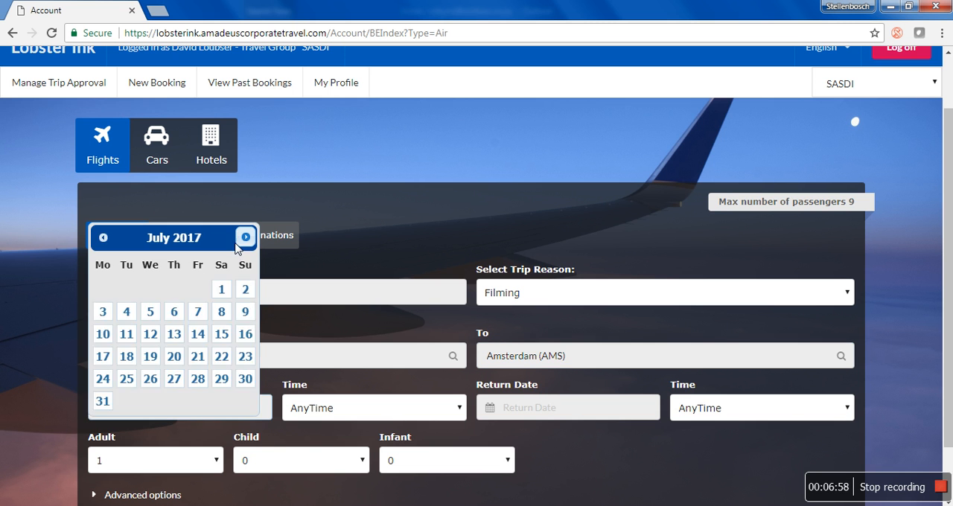
click(149, 334)
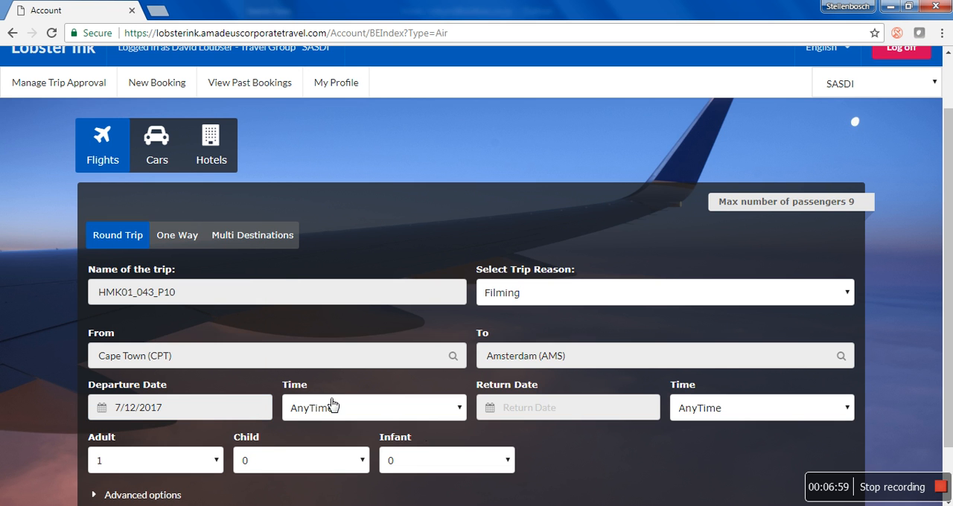
click(527, 406)
click(514, 334)
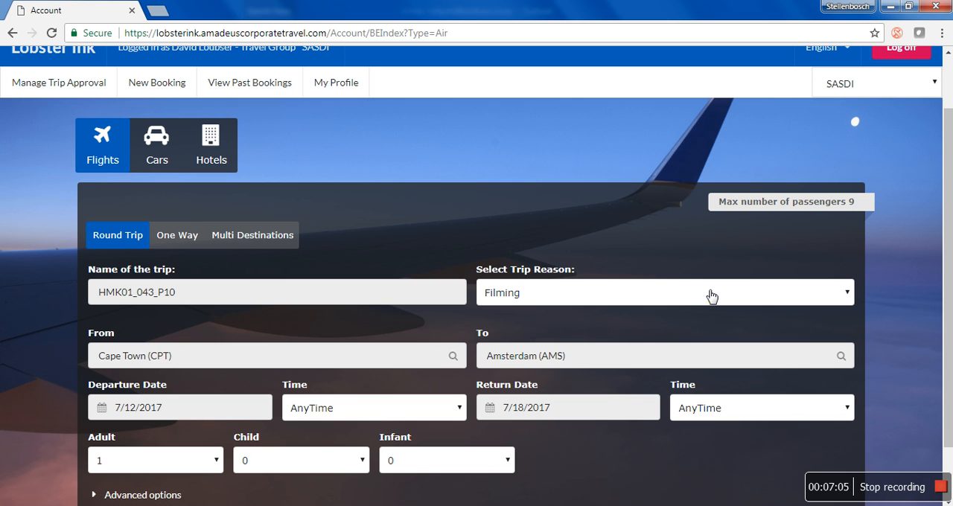
click(375, 410)
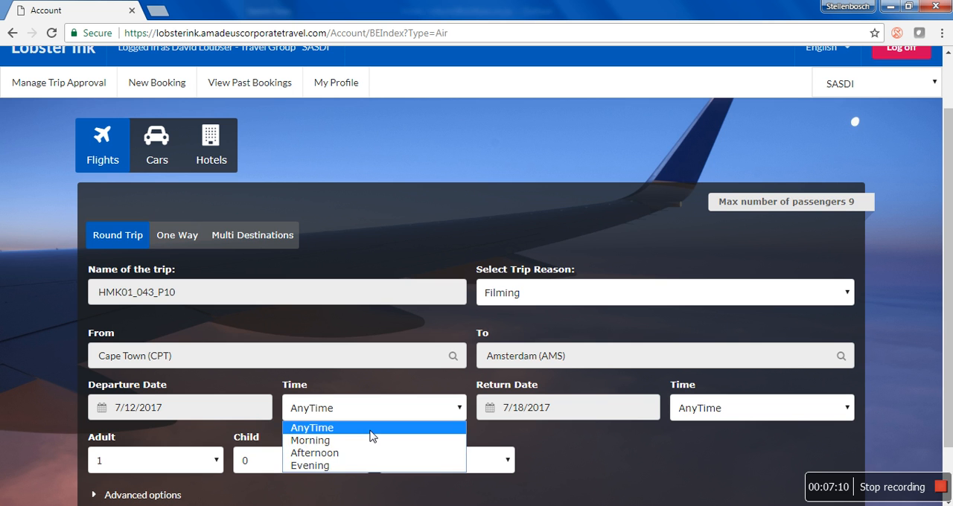
click(372, 435)
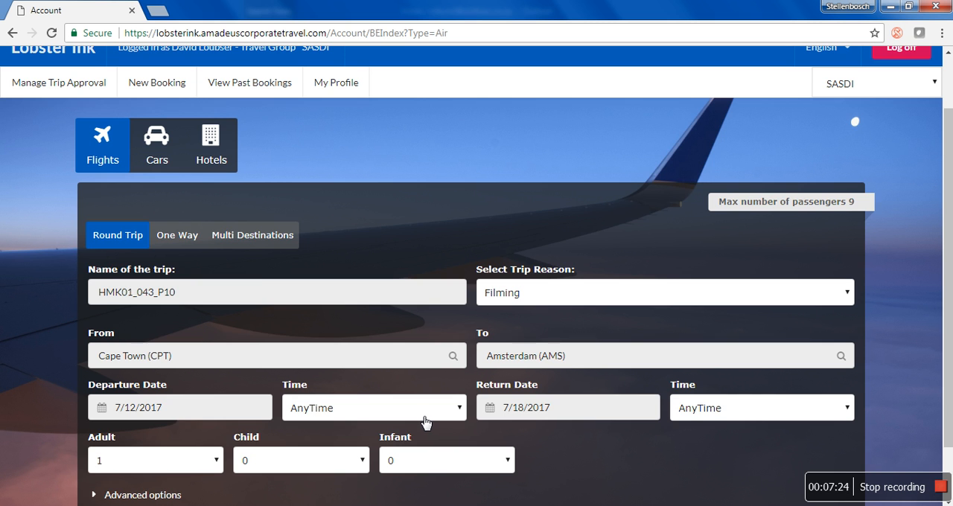
- Set the number of adults to 2 and search for roundtrips
scroll(420, 422, down, 1)
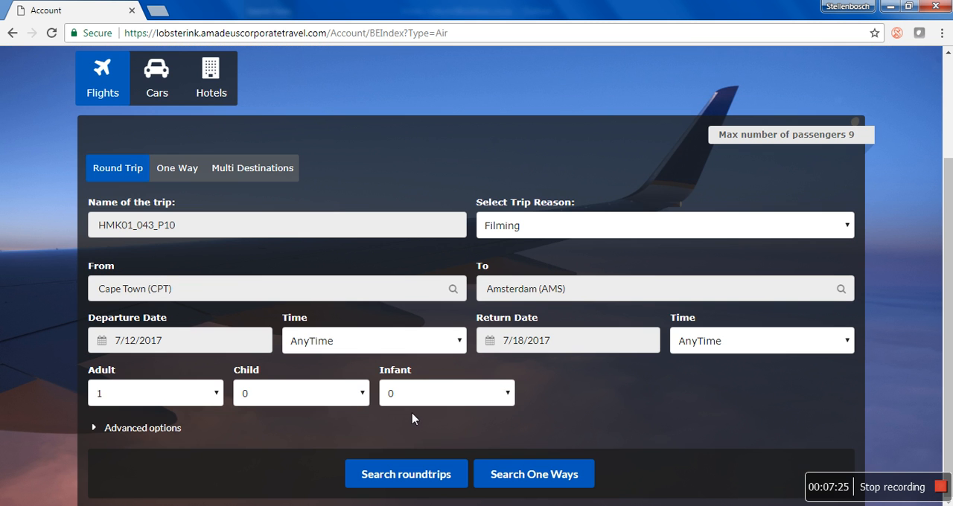
click(142, 399)
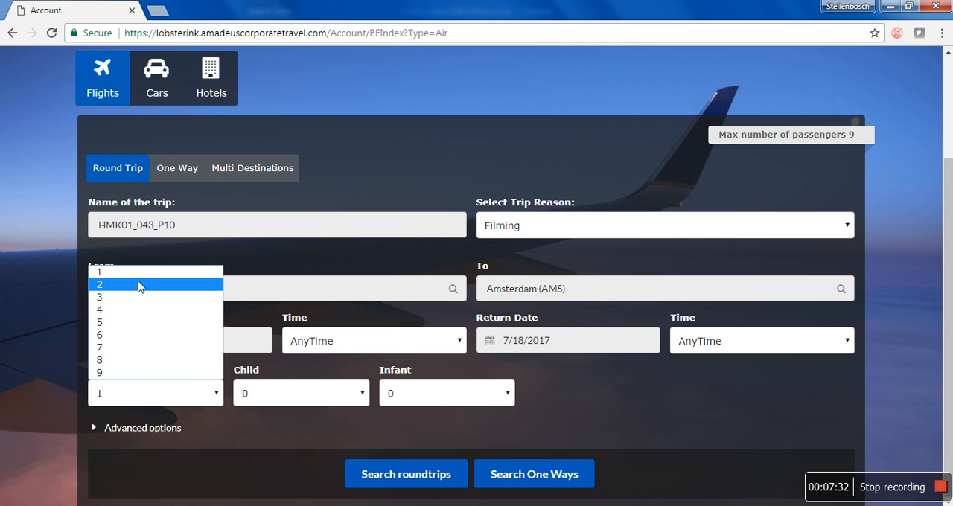
click(142, 283)
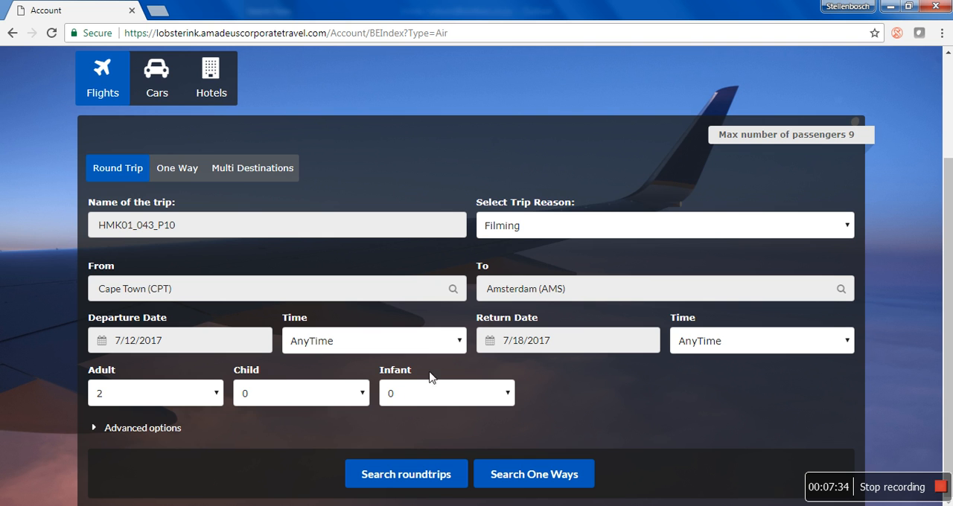
click(429, 475)
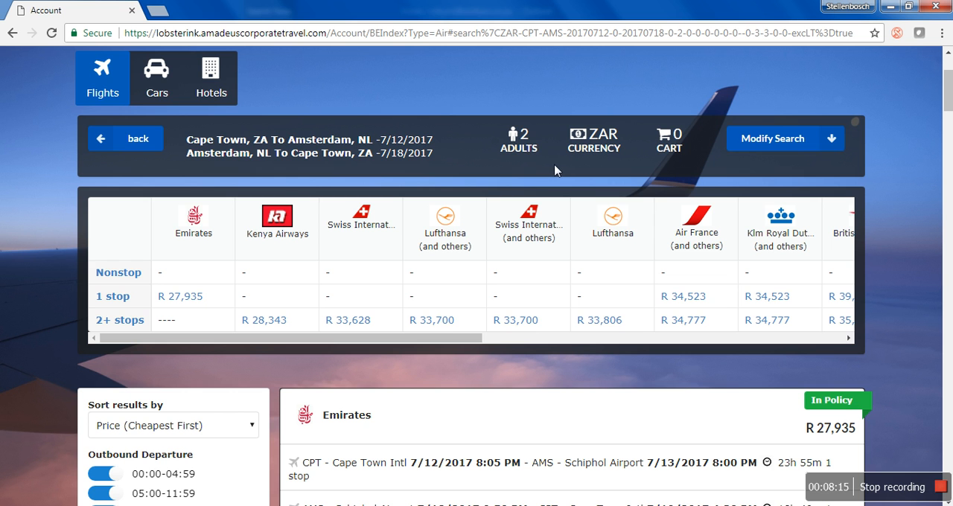
- Sort the flight results by Duration (Shortest First) and apply it to the list
scroll(694, 399, down, 1)
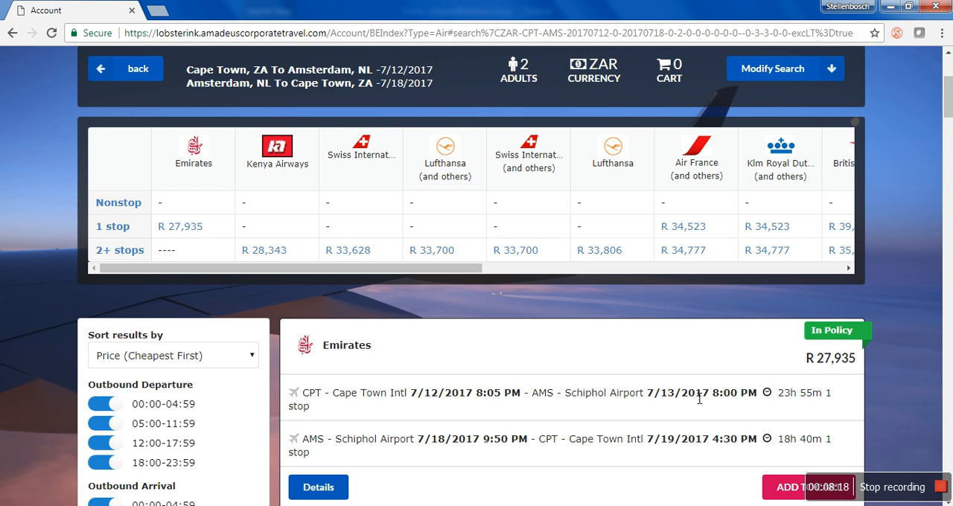
click(199, 369)
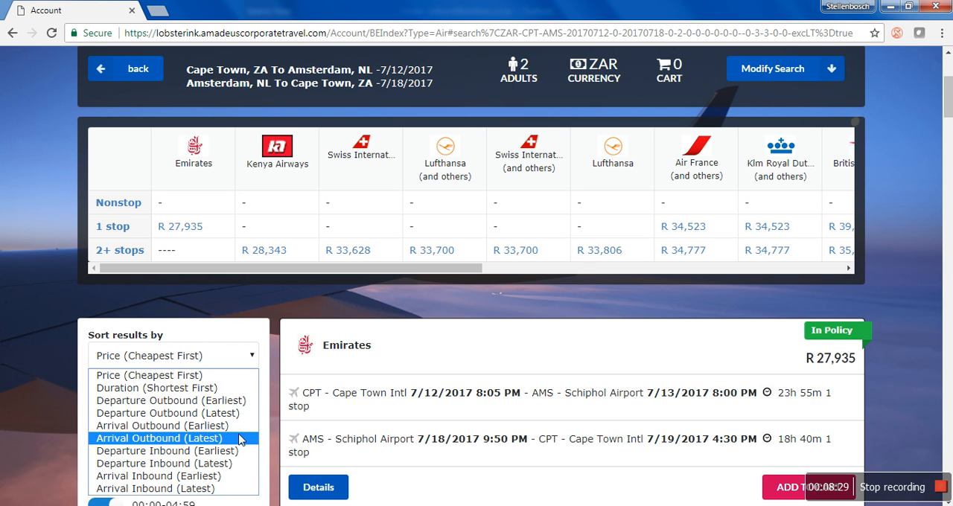
click(228, 387)
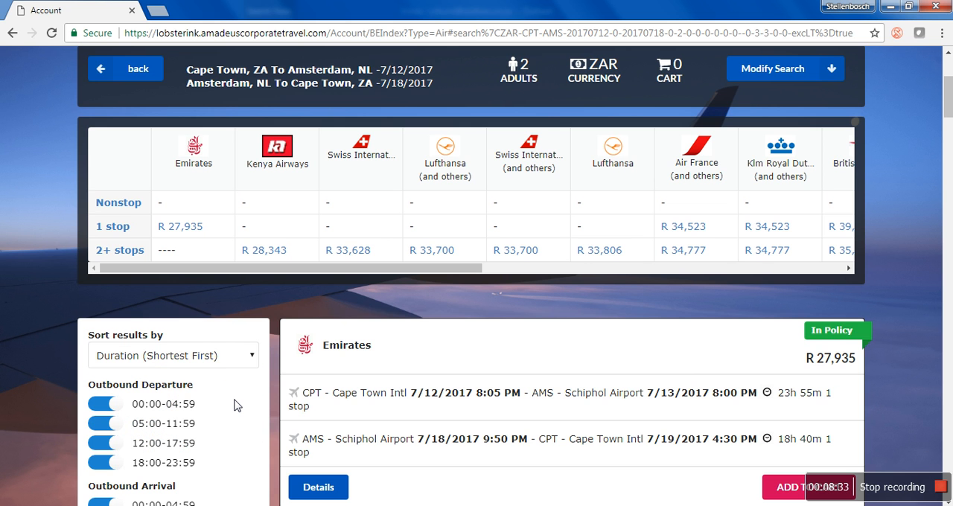
scroll(233, 405, down, 4)
scroll(227, 428, down, 1)
click(200, 426)
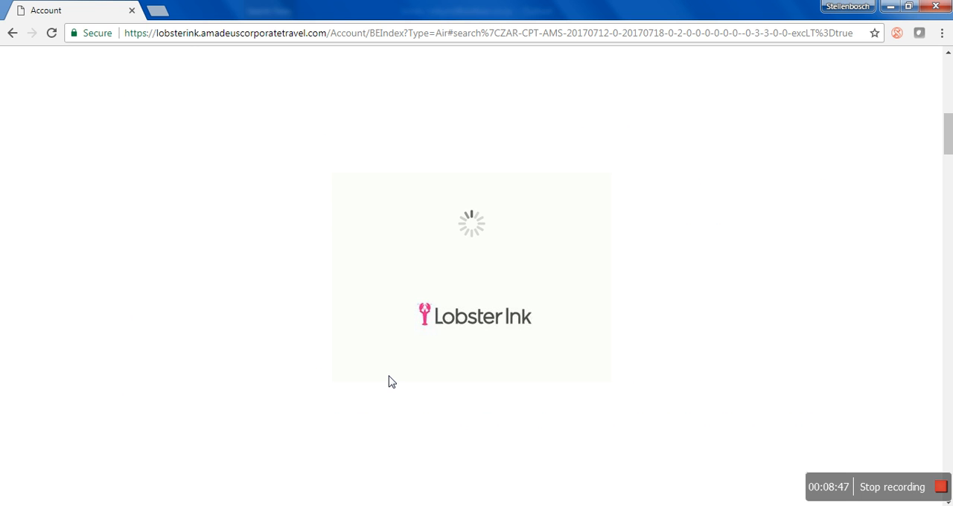
- Examine the details of the in-policy Klm Royal Dutch Airlines offer, including its fare, both flight legs and free baggage
scroll(744, 309, up, 3)
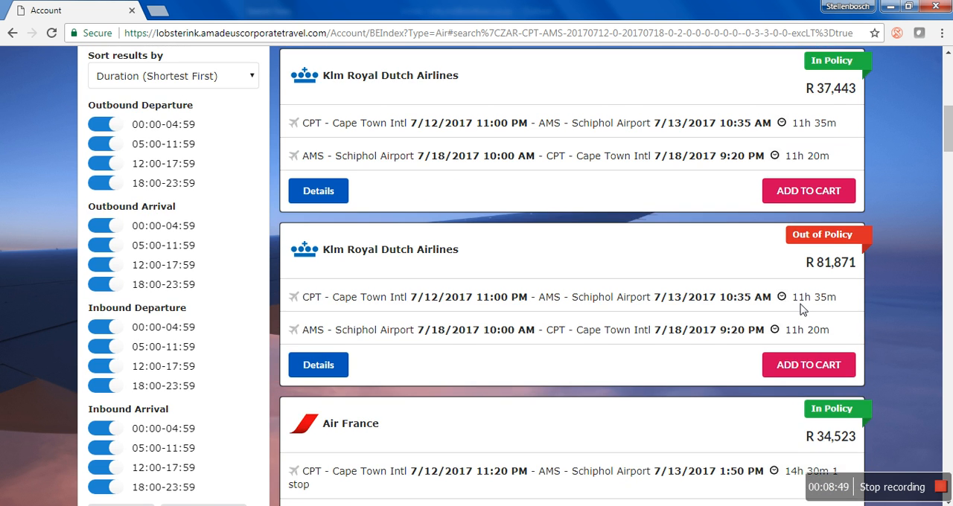
scroll(802, 308, up, 2)
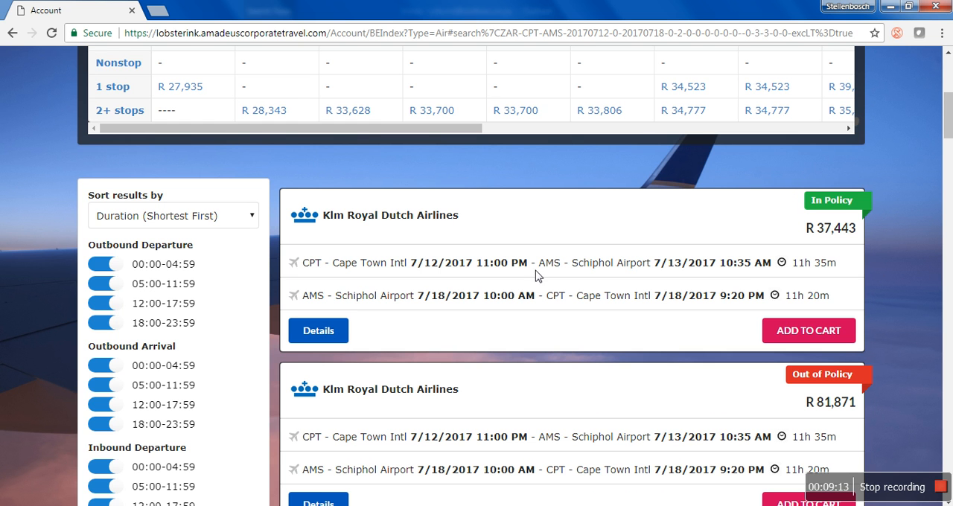
click(321, 337)
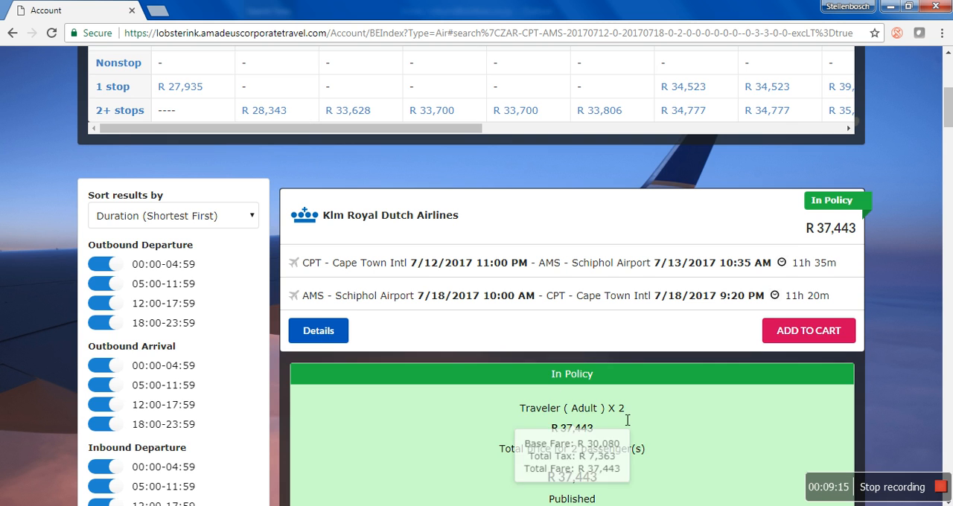
scroll(720, 452, down, 1)
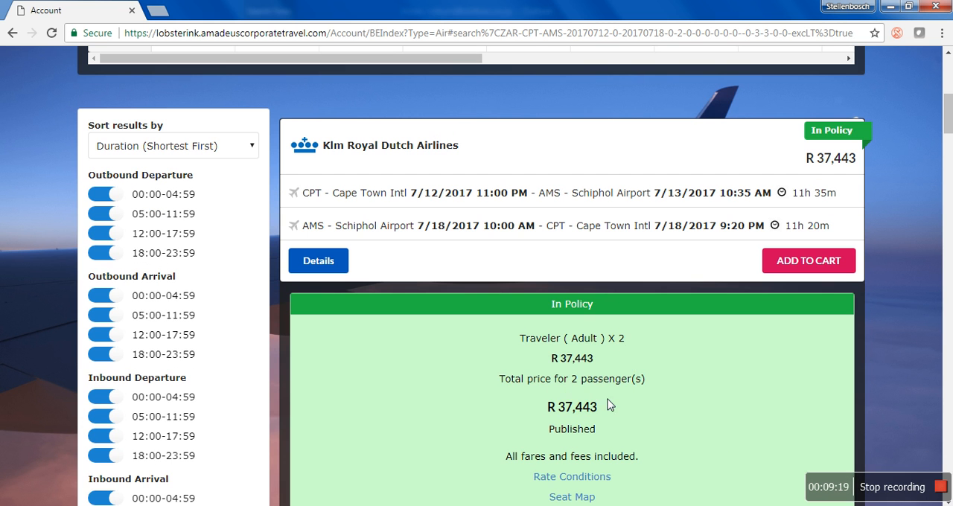
scroll(609, 404, down, 1)
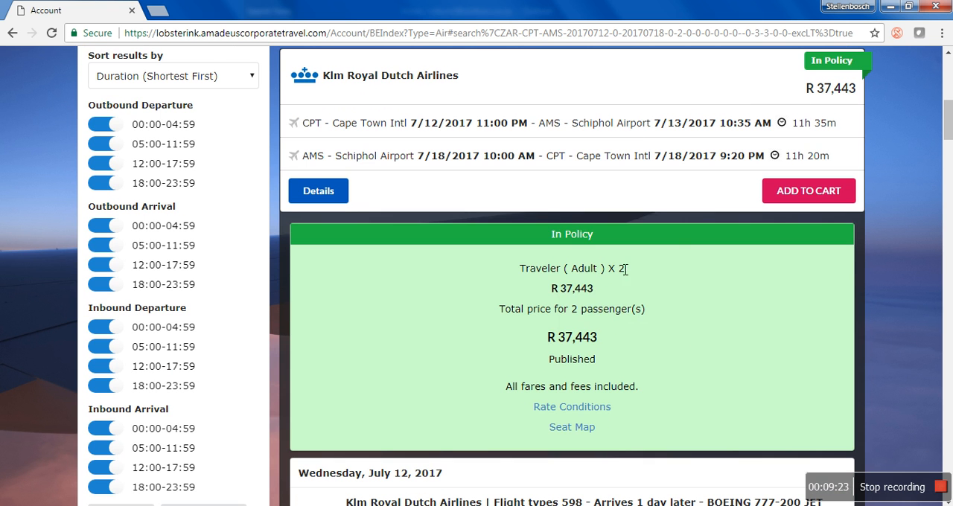
mouse_move(625, 272)
scroll(652, 399, down, 1)
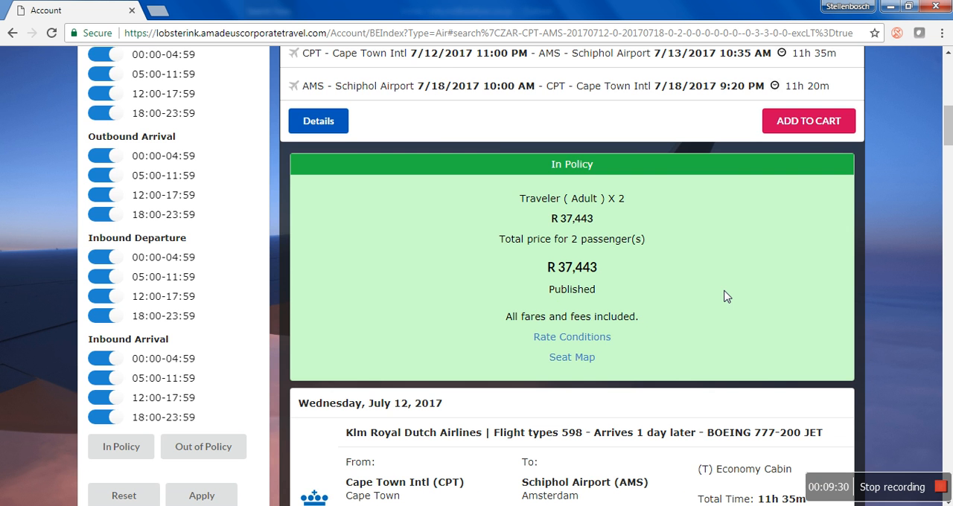
scroll(658, 295, up, 2)
scroll(658, 295, down, 4)
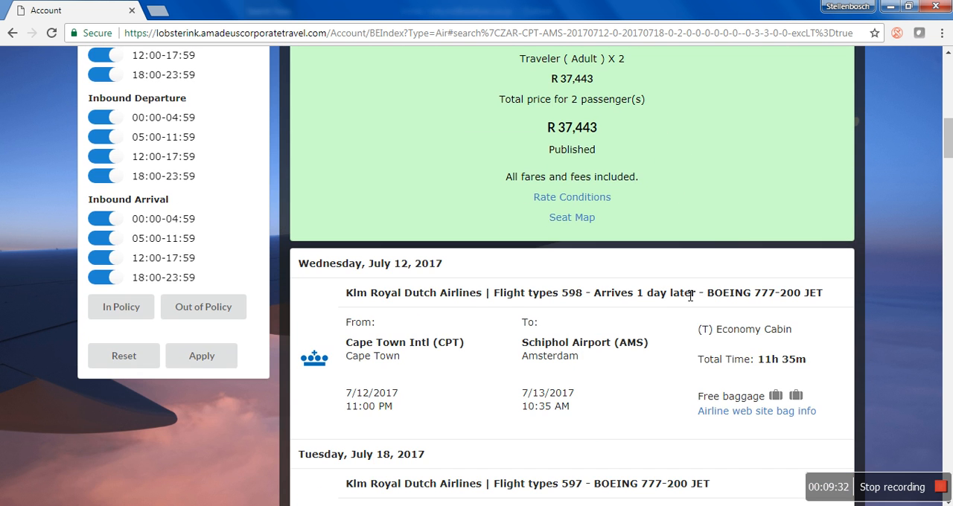
scroll(690, 295, down, 1)
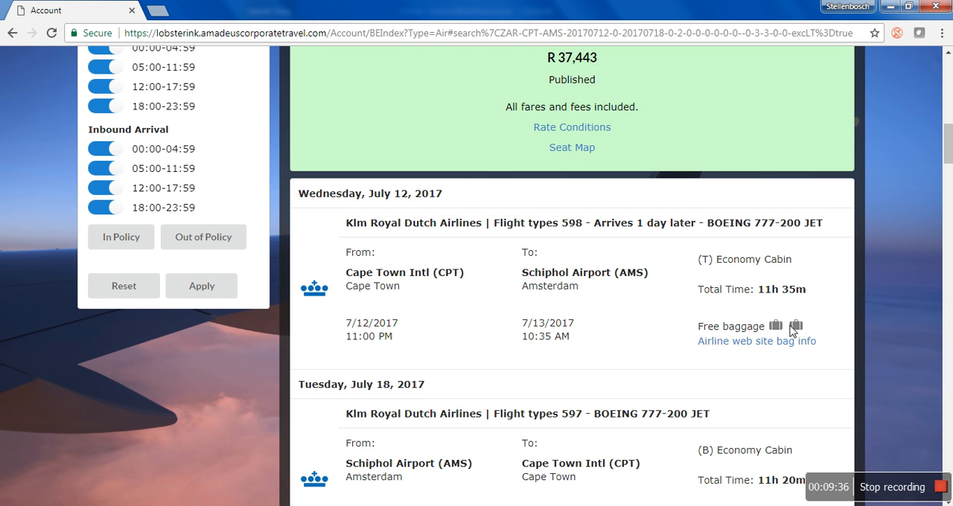
scroll(795, 327, down, 2)
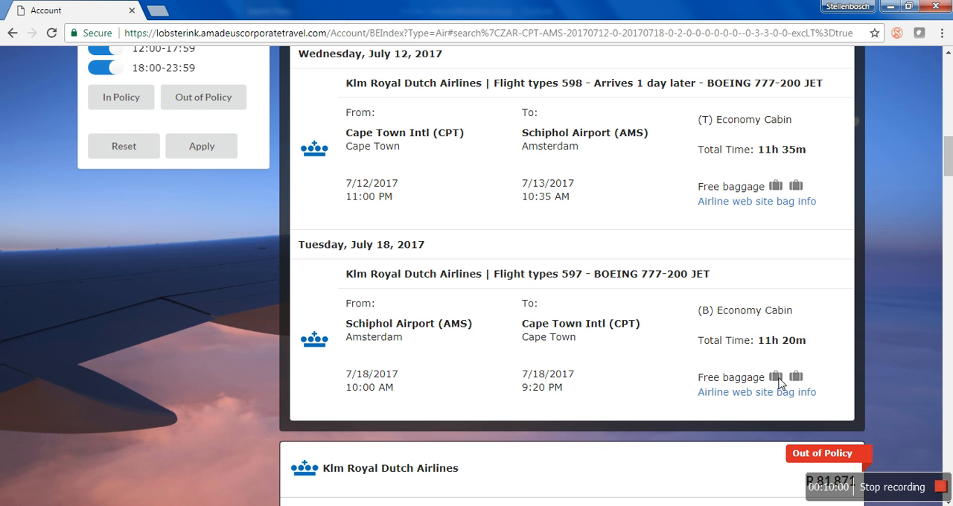
scroll(802, 321, up, 1)
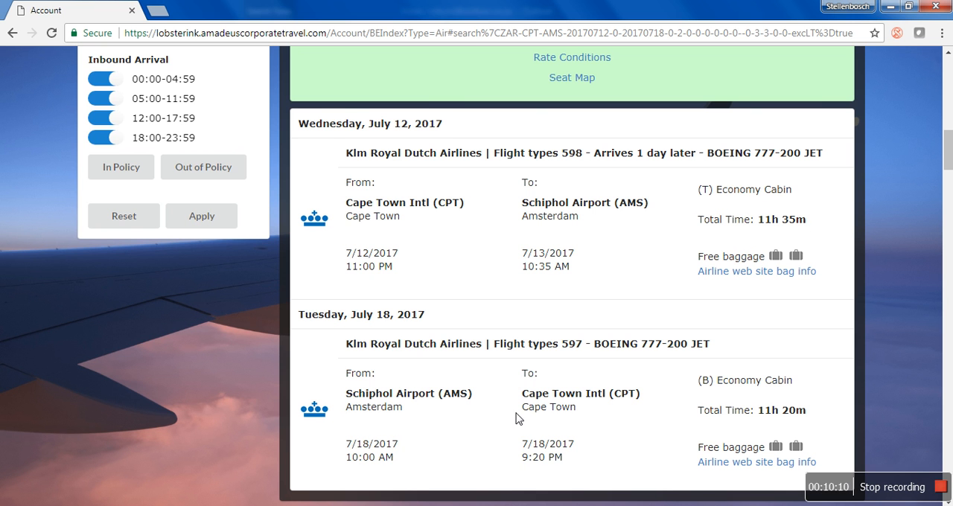
- Examine the details of the out-of-policy Klm Royal Dutch Airlines offer, including its fare breakdown and cabin class
scroll(555, 395, down, 2)
scroll(852, 320, down, 2)
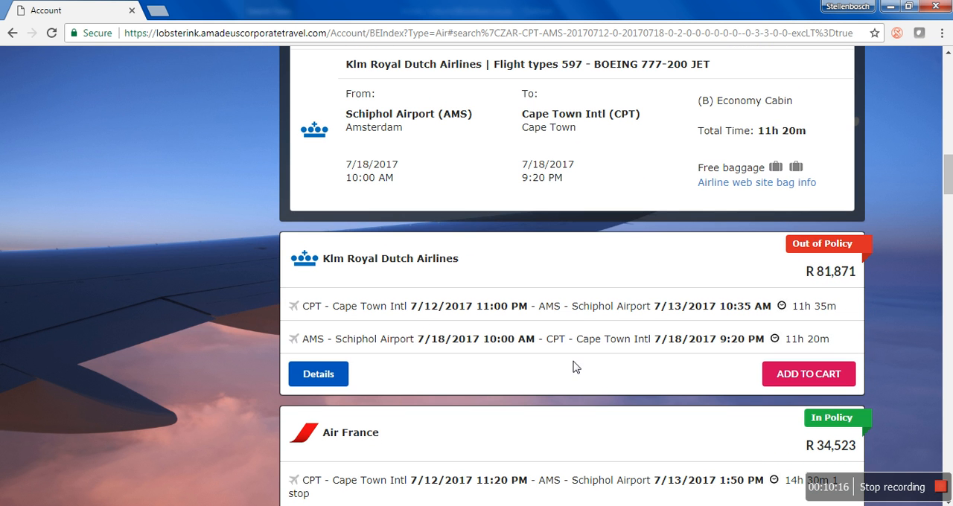
click(319, 375)
scroll(625, 339, down, 2)
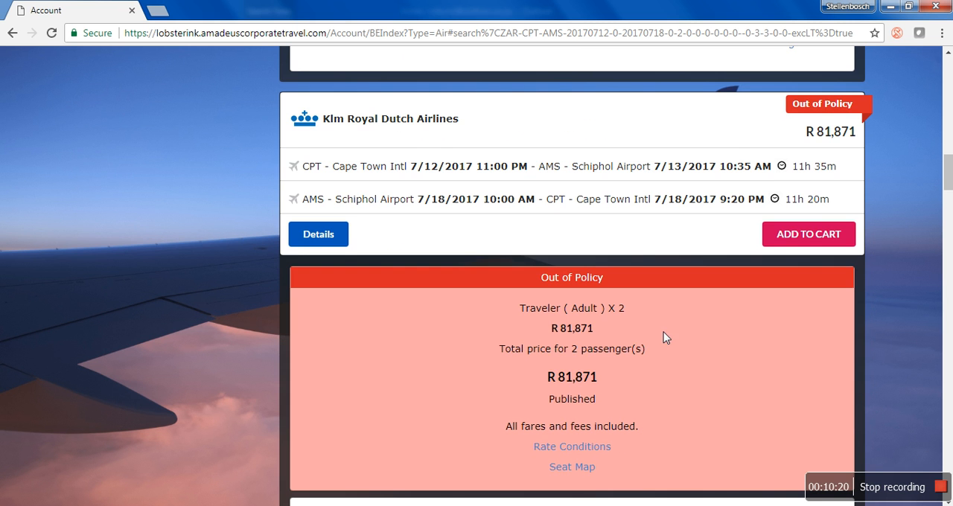
mouse_move(746, 313)
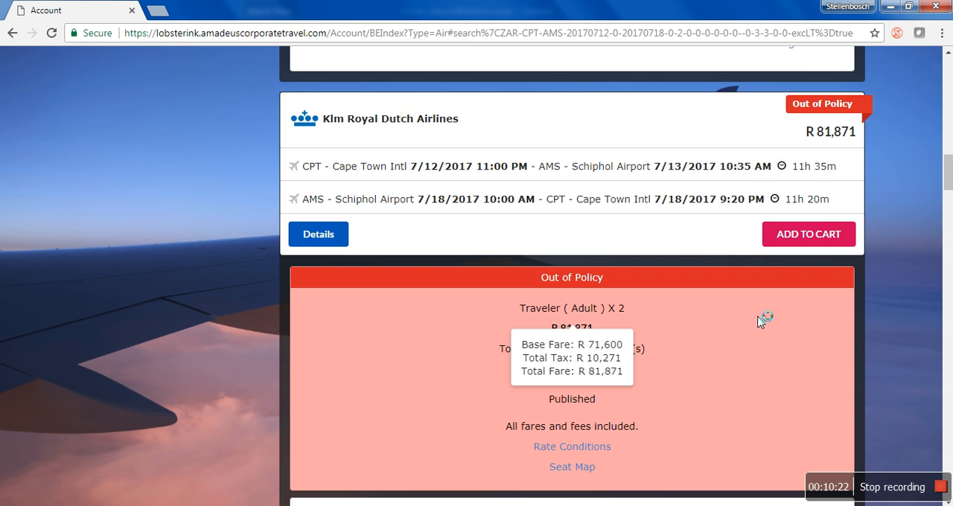
scroll(759, 320, down, 2)
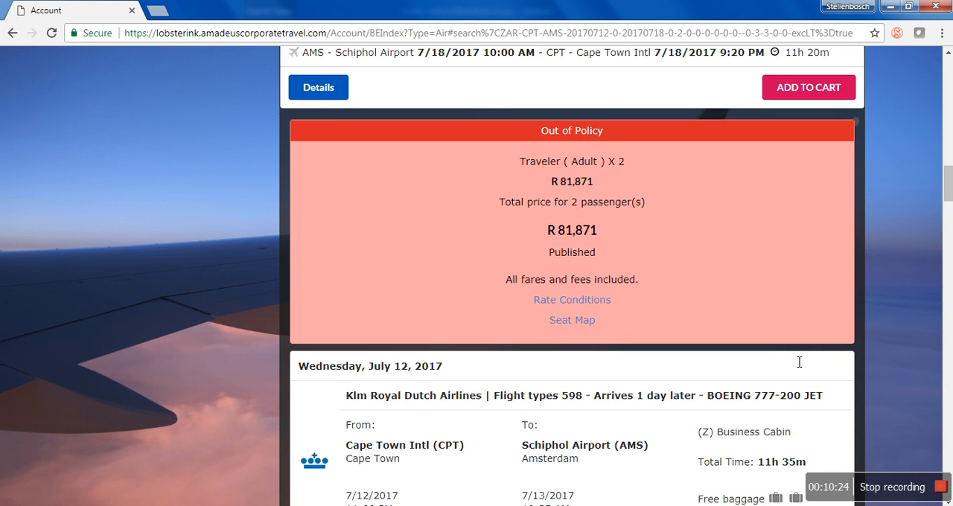
scroll(799, 363, down, 1)
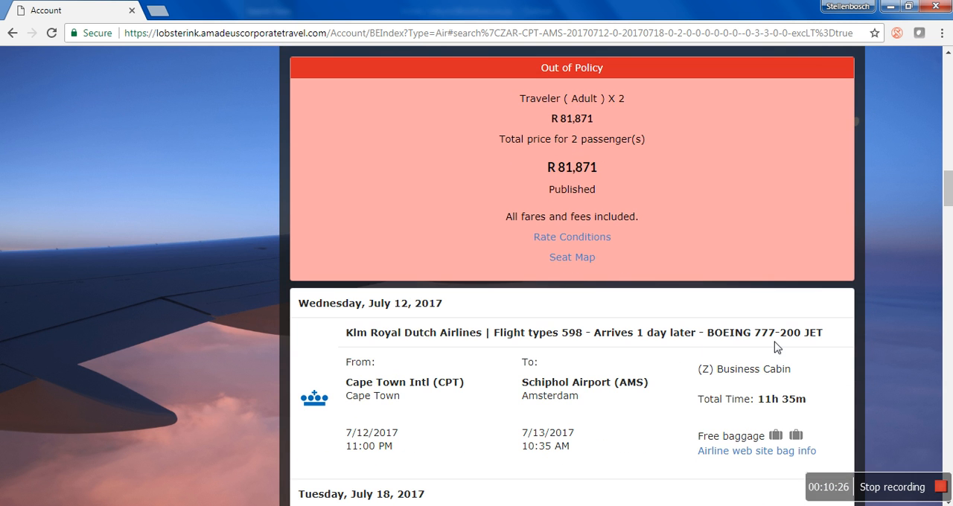
scroll(776, 381, up, 1)
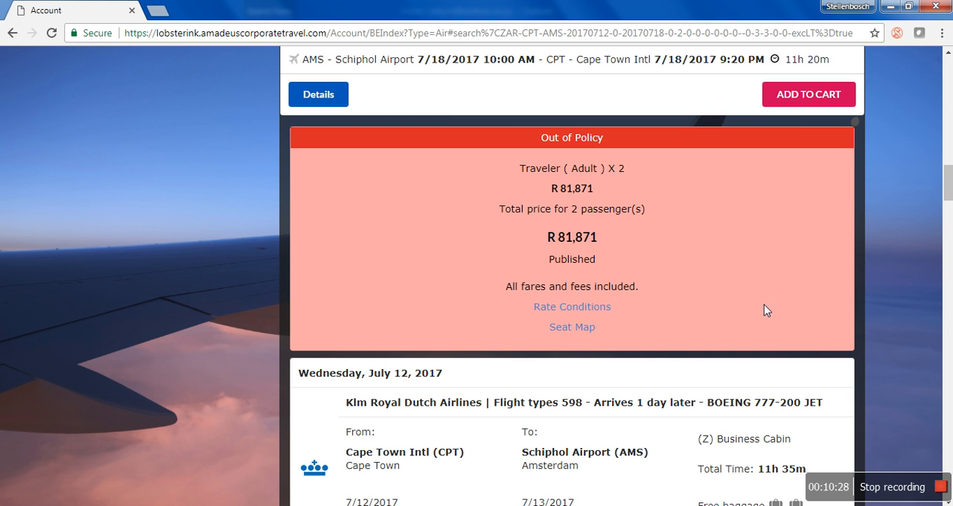
scroll(766, 309, up, 3)
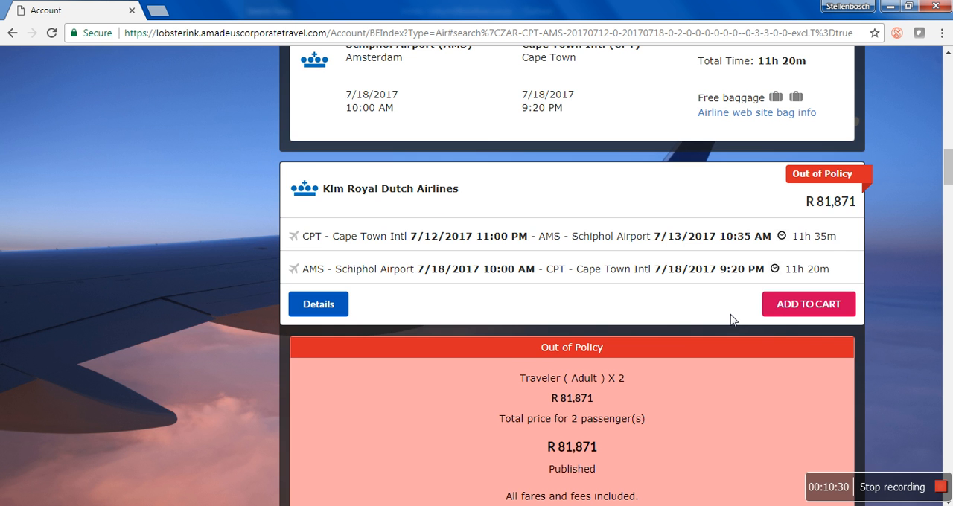
- Add the in-policy Klm Royal Dutch Airlines round trip priced at R 37,443 to the cart
scroll(707, 290, up, 5)
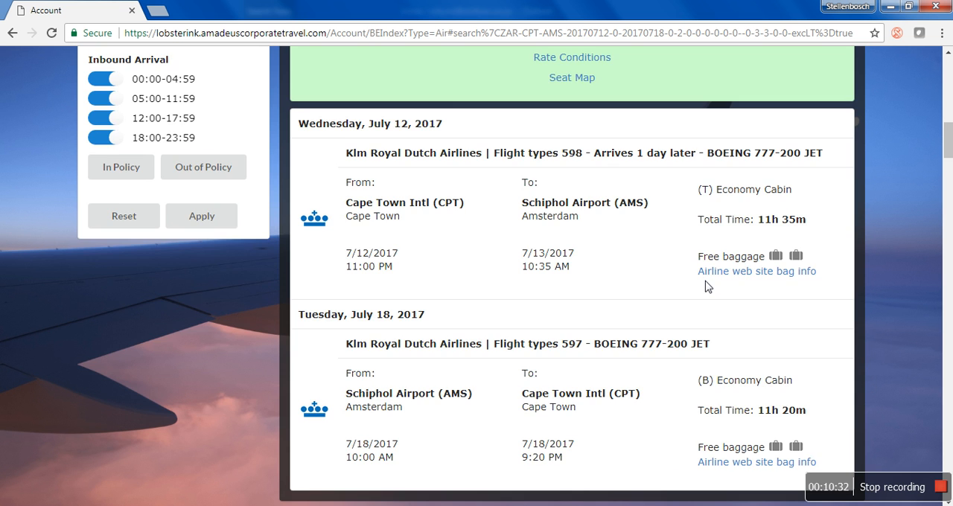
scroll(707, 287, up, 4)
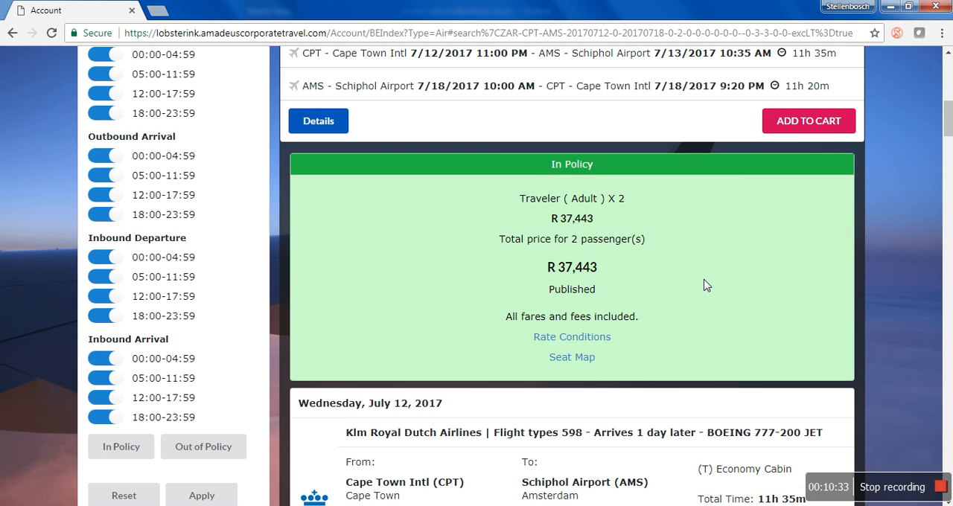
scroll(705, 285, up, 2)
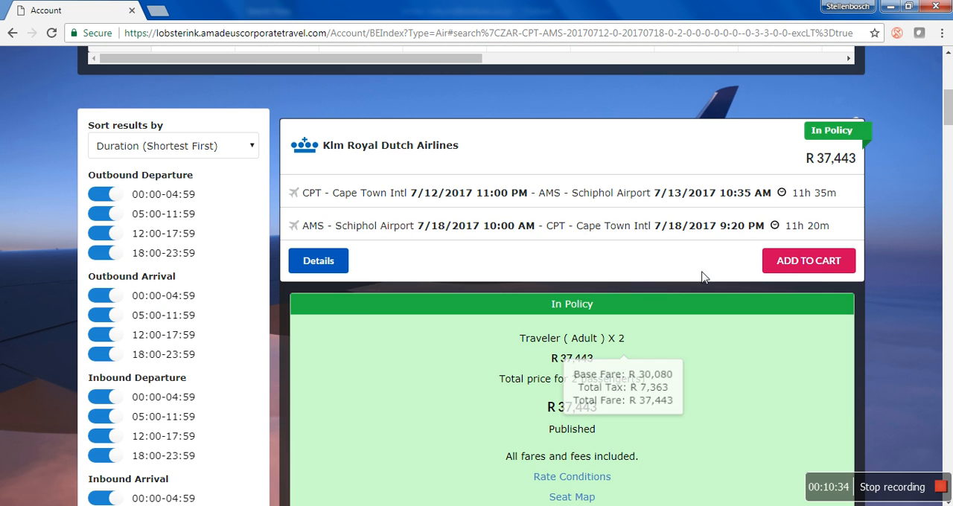
click(815, 266)
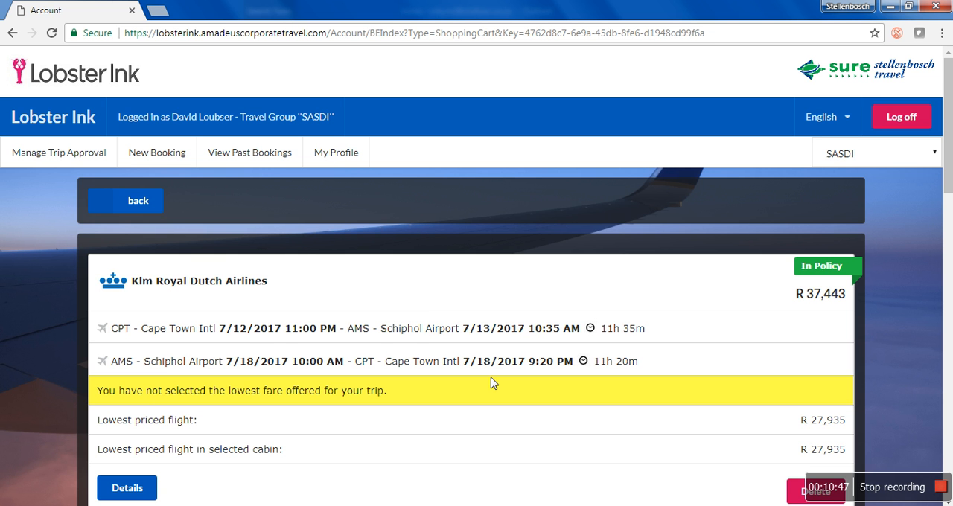
- Start adding a hotel to the trip and set the number of rooms to 2
scroll(461, 375, down, 1)
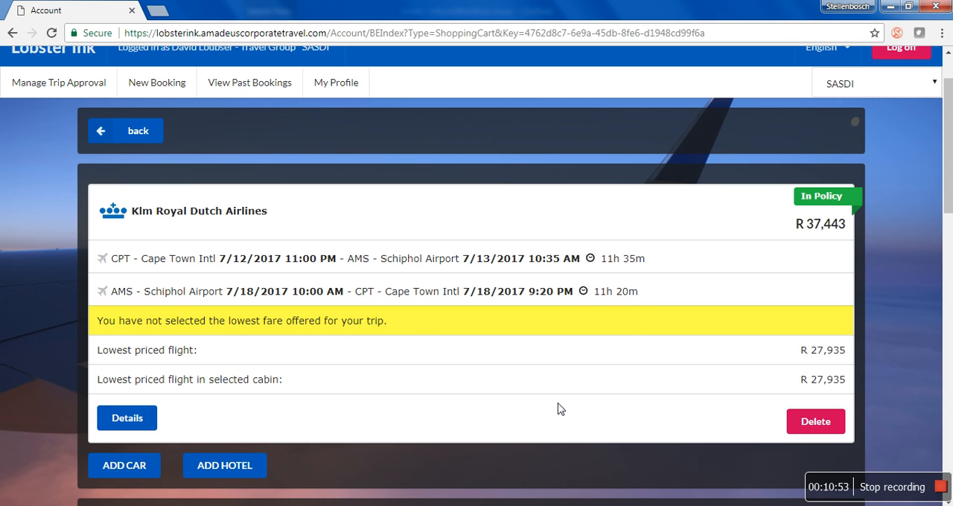
scroll(381, 410, down, 1)
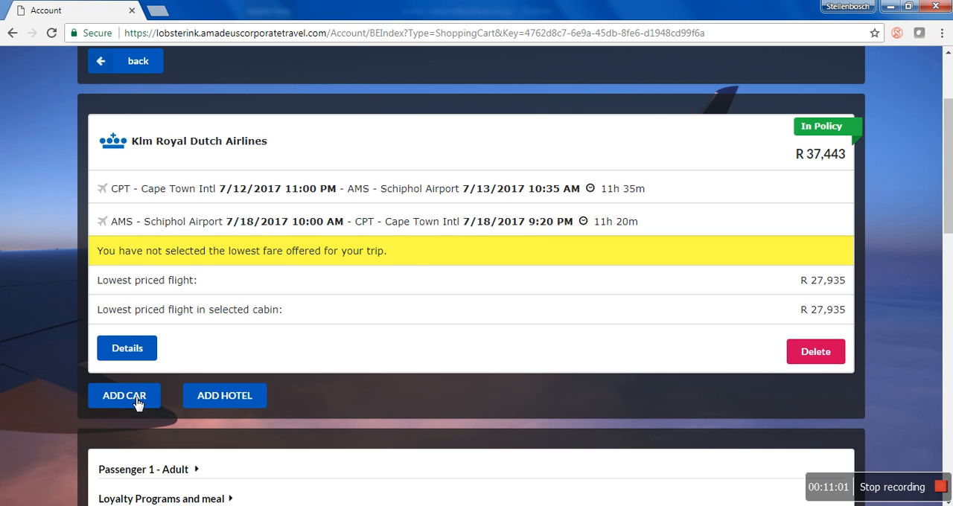
click(244, 406)
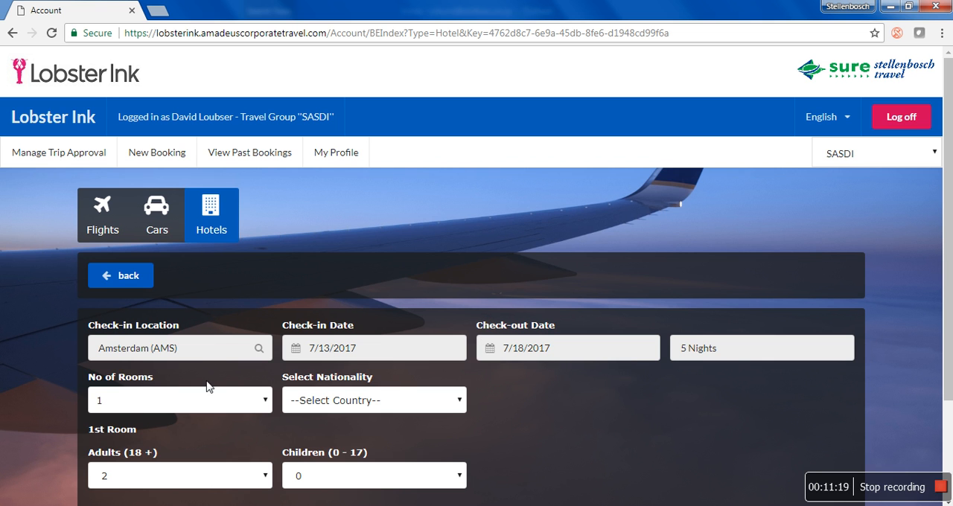
click(163, 406)
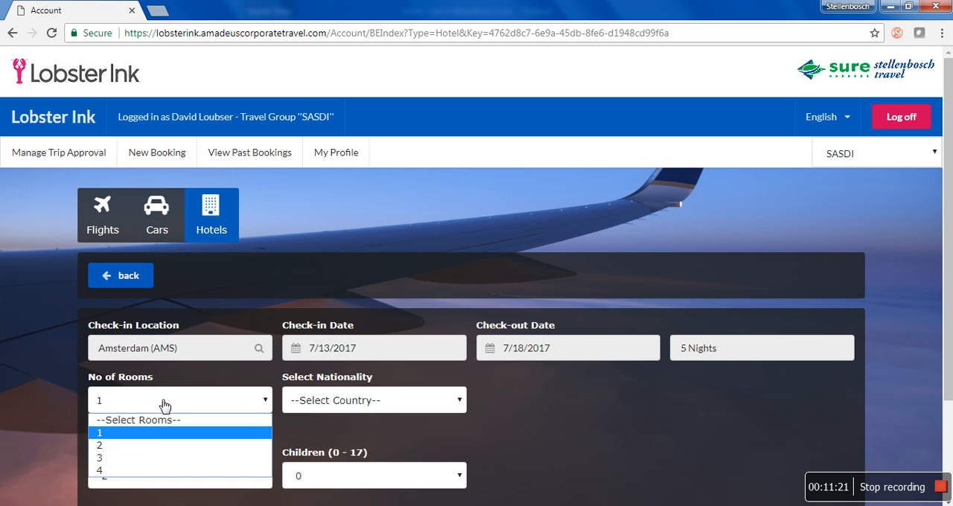
click(156, 445)
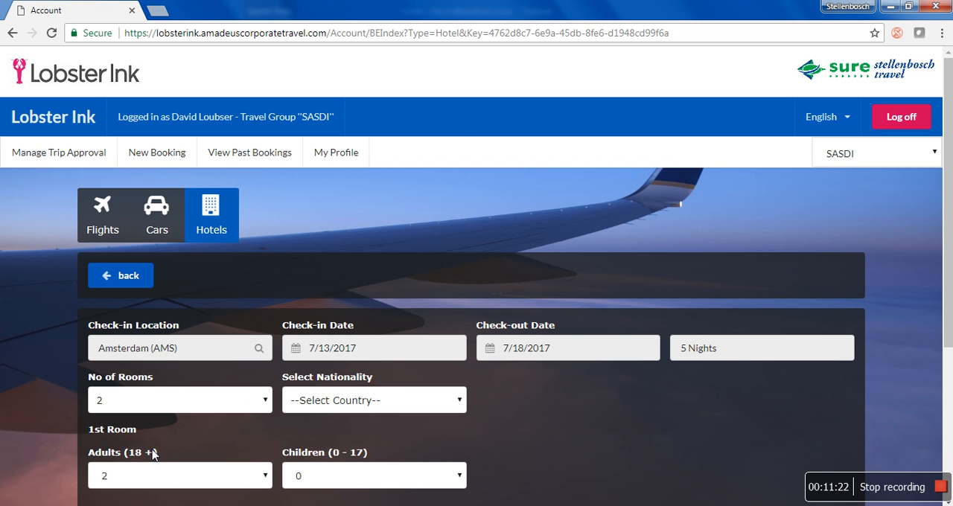
- Set the nationality for the hotel search to South Africa
click(329, 410)
key(s)
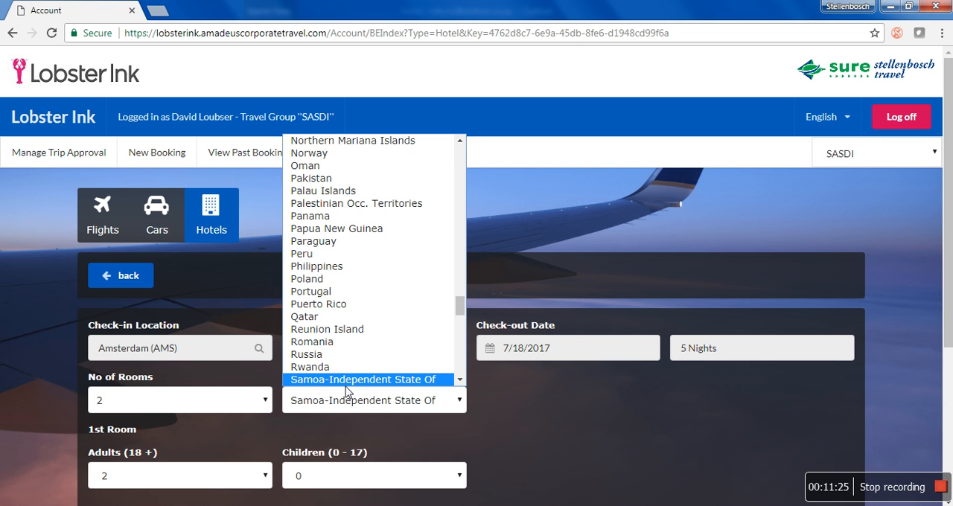
click(462, 380)
click(462, 381)
scroll(462, 381, down, 5)
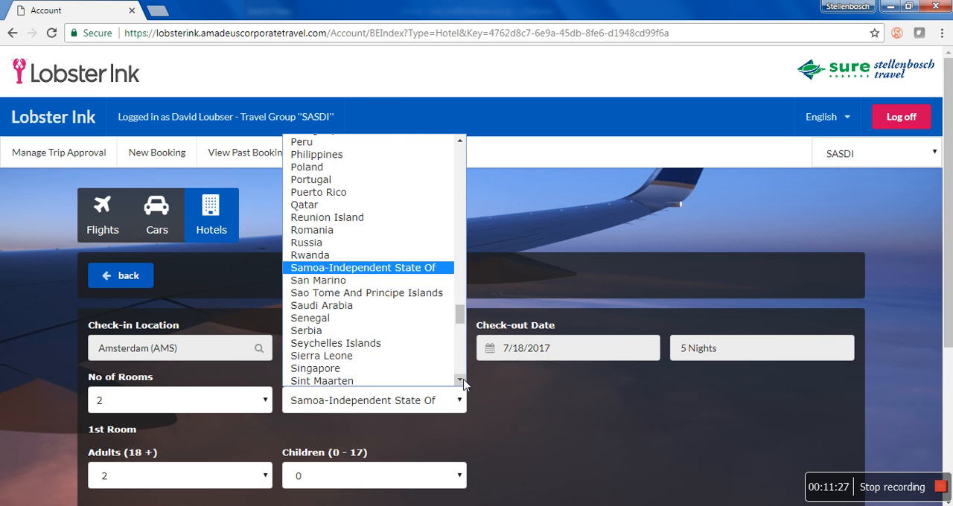
click(402, 331)
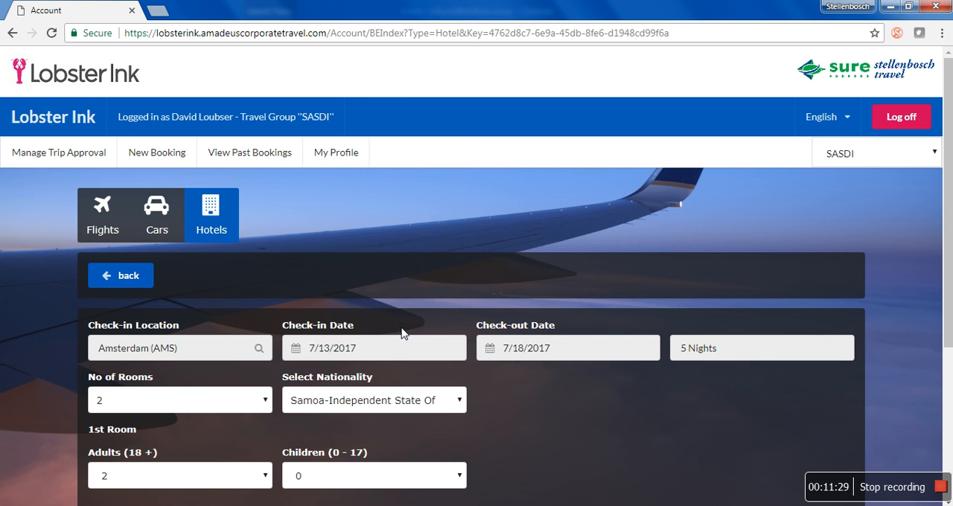
- Set the adults to 1 in both the 1st and 2nd room and search for hotels
scroll(498, 432, down, 1)
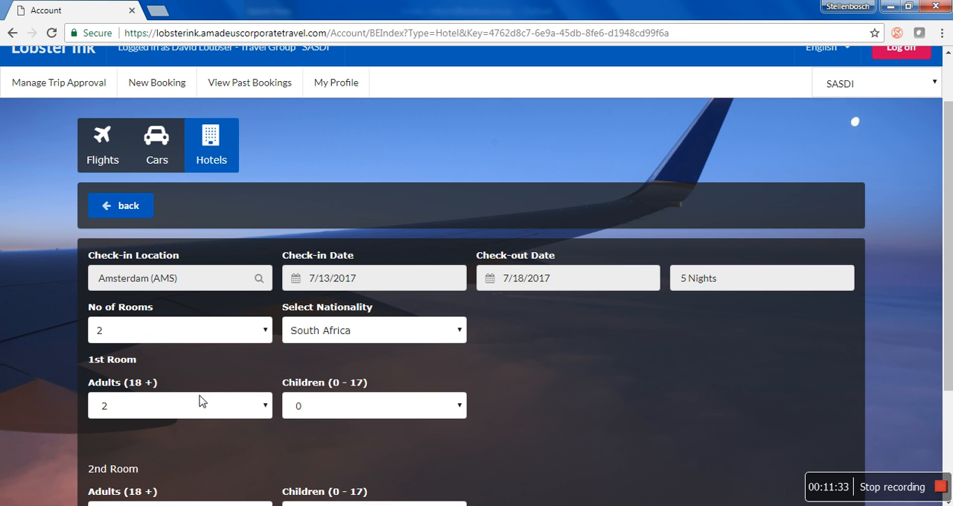
click(142, 409)
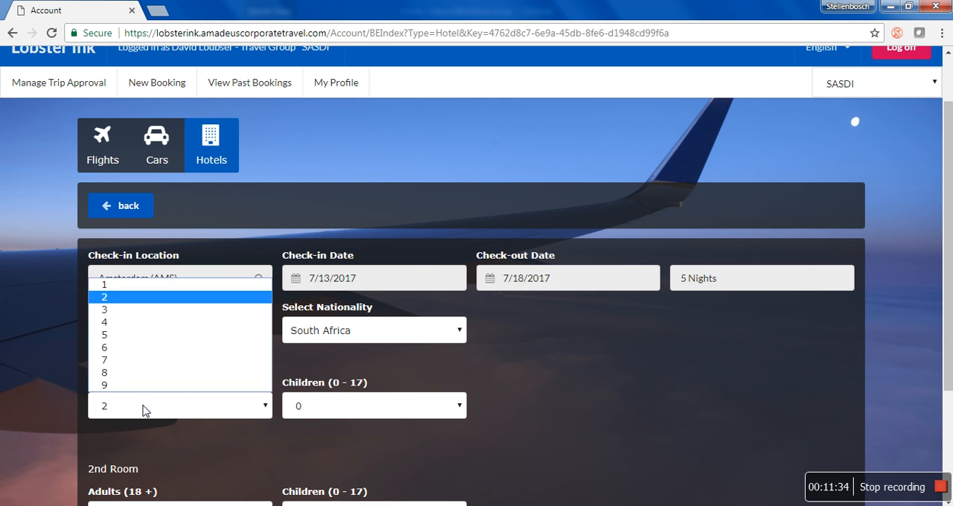
click(156, 286)
scroll(177, 455, down, 1)
right_click(181, 451)
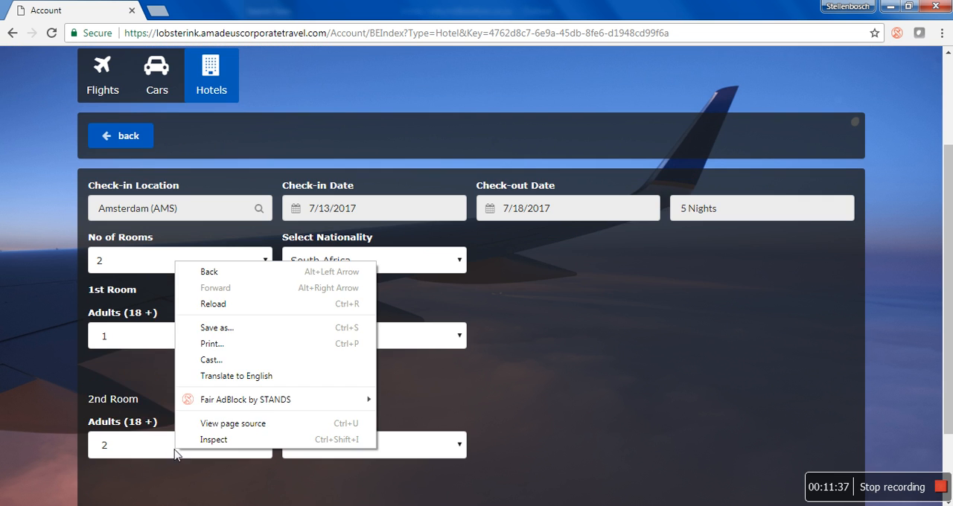
click(140, 444)
click(151, 324)
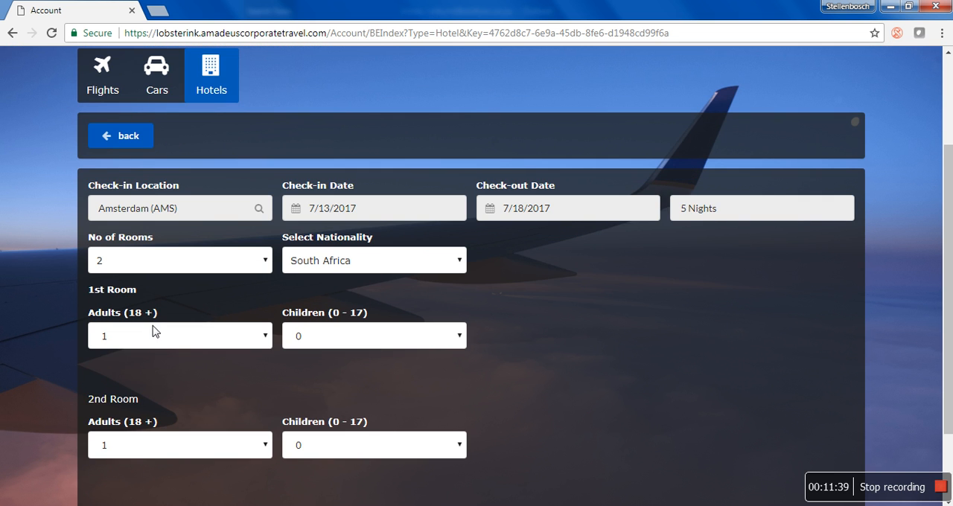
scroll(659, 468, down, 2)
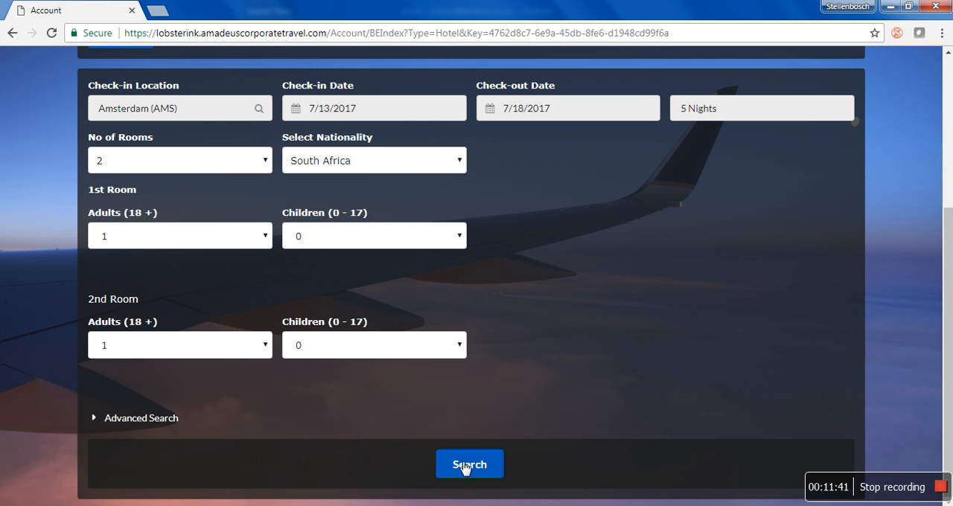
click(461, 466)
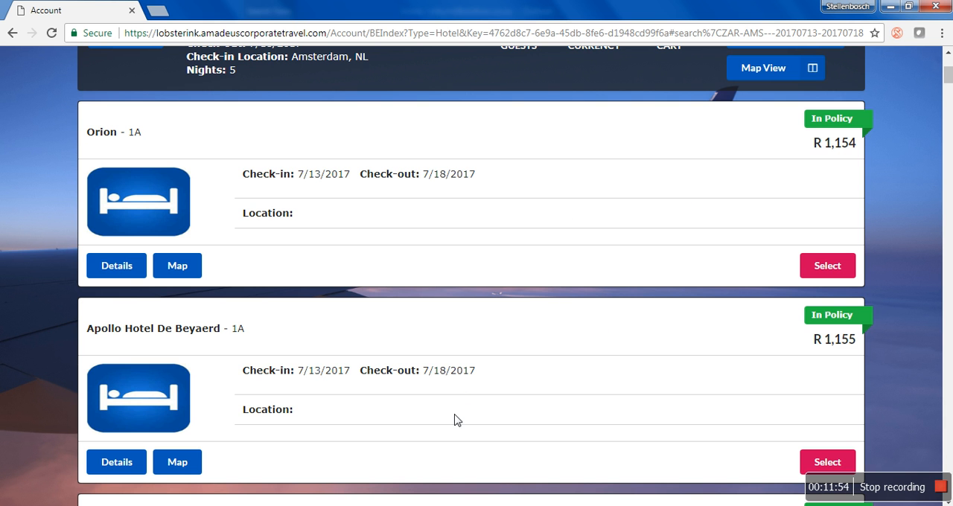
- Switch the Amsterdam hotel results from the list to the map view
scroll(633, 369, up, 1)
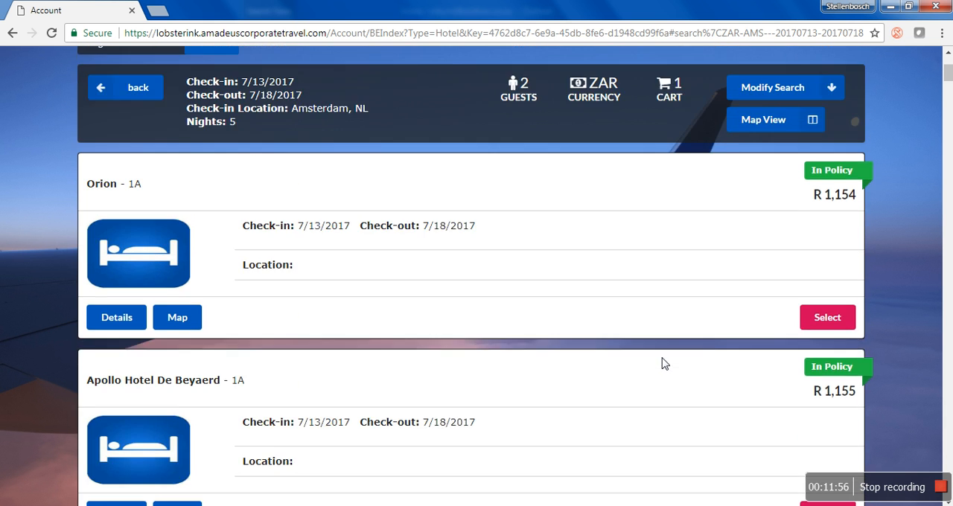
scroll(665, 364, up, 2)
click(791, 217)
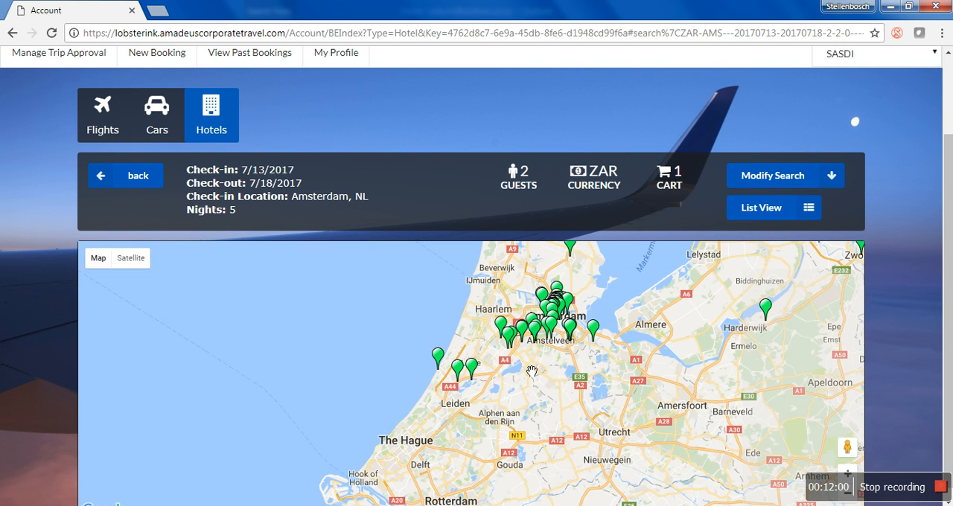
- Find the Doubletree Amsterdam NDSM Wharf marker north of central Amsterdam on the map and select that hotel
drag(555, 376, 509, 411)
scroll(509, 410, up, 2)
drag(514, 367, 515, 417)
scroll(516, 417, down, 1)
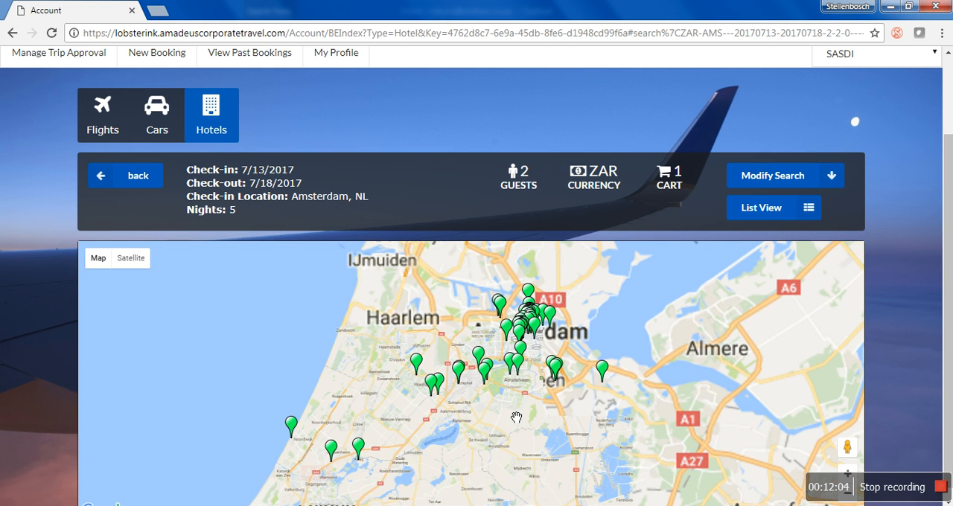
click(529, 293)
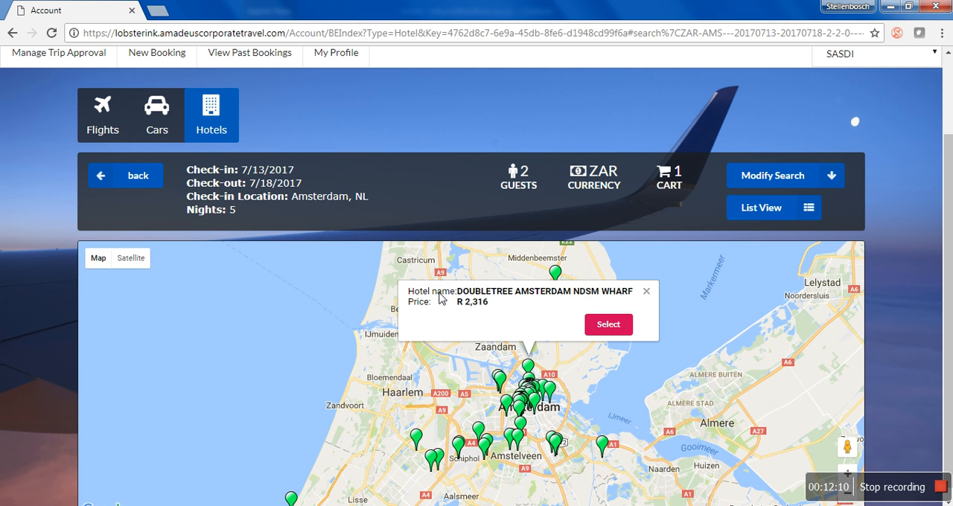
click(629, 328)
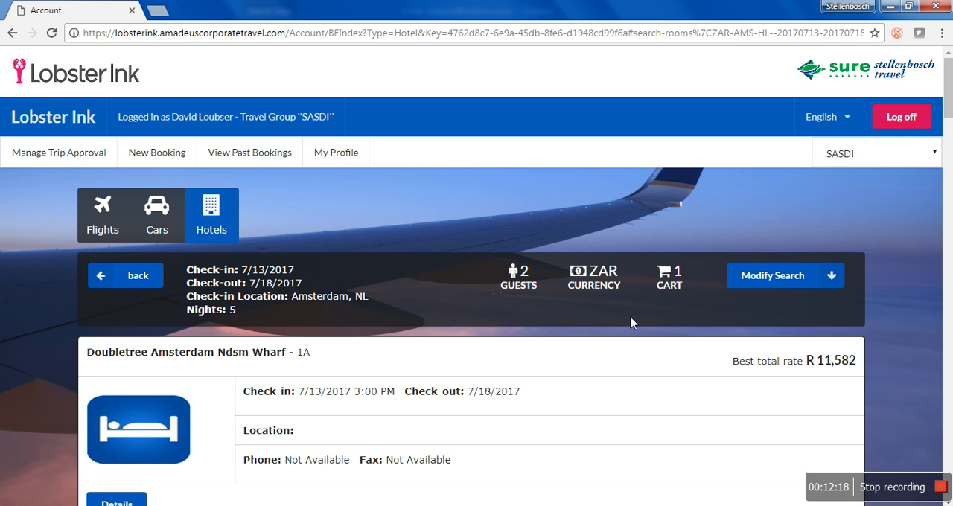
- Add the Superior room with 2 twin beds at the Doubletree Amsterdam Ndsm Wharf to the cart
scroll(609, 366, down, 3)
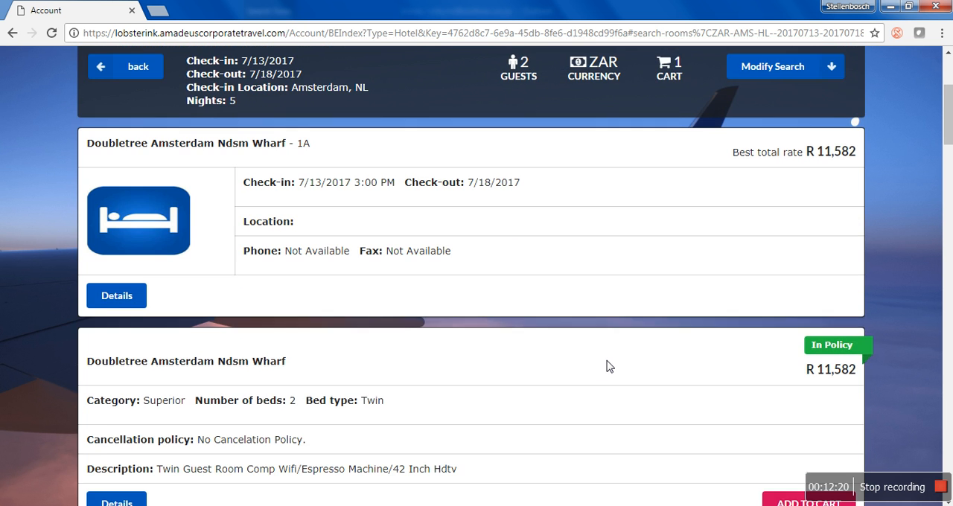
scroll(609, 365, down, 1)
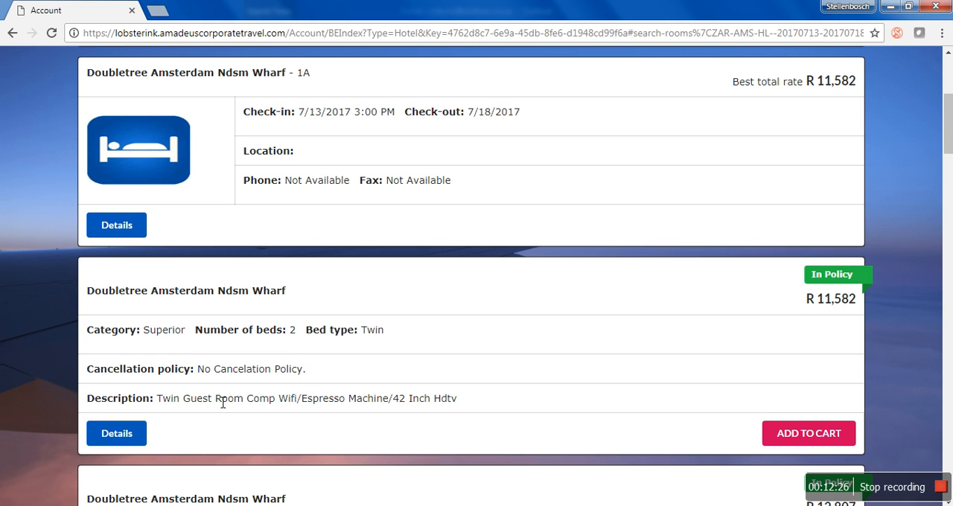
scroll(222, 402, down, 1)
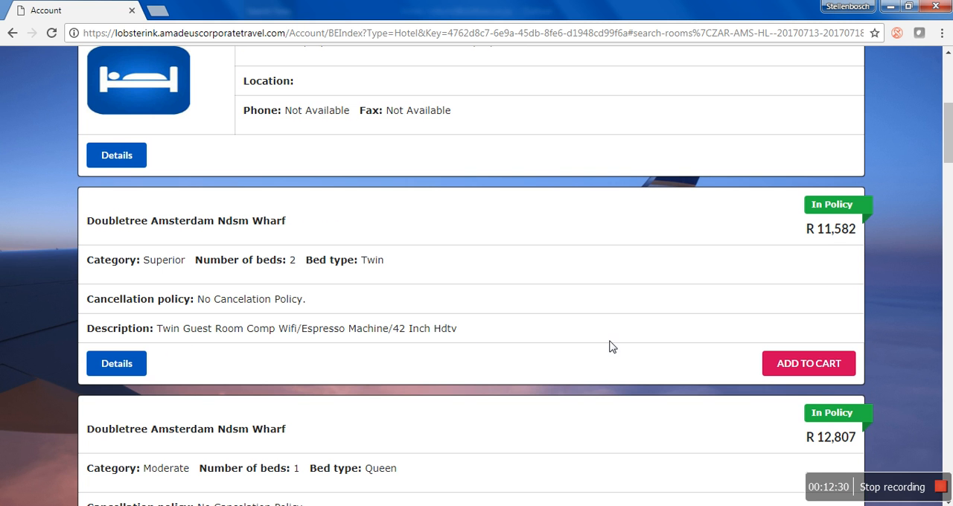
scroll(721, 321, down, 1)
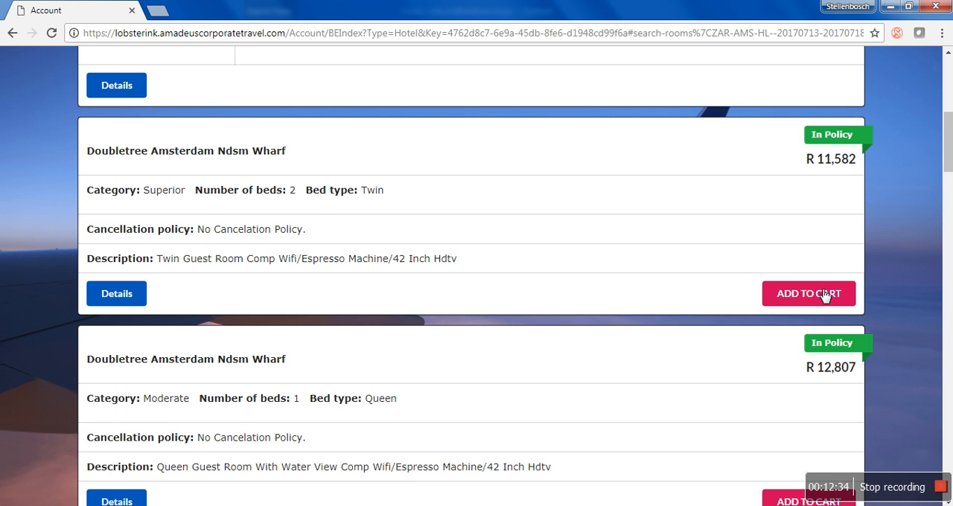
click(824, 295)
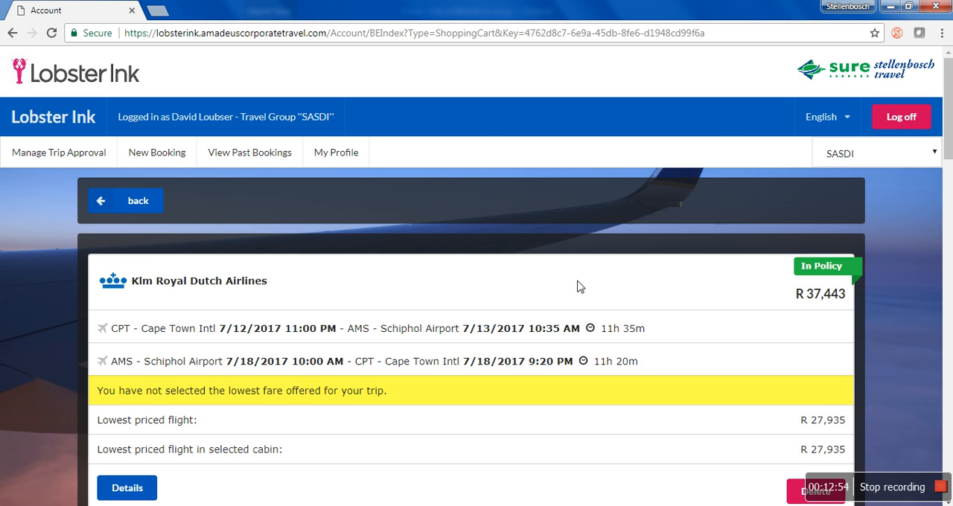
- Review the cart's flight and hotel entries, including their lowest-rate notices, down to the passenger and seat assignment sections
scroll(587, 275, down, 1)
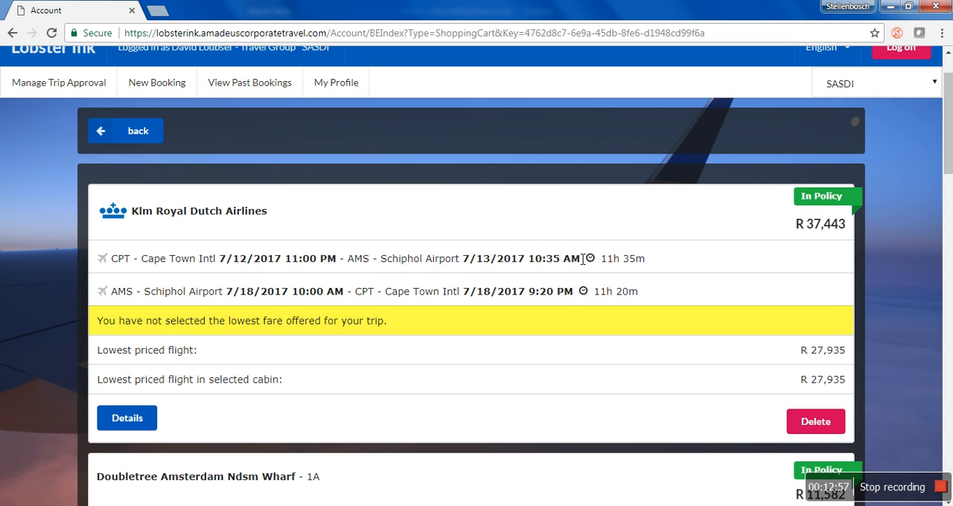
scroll(614, 260, down, 3)
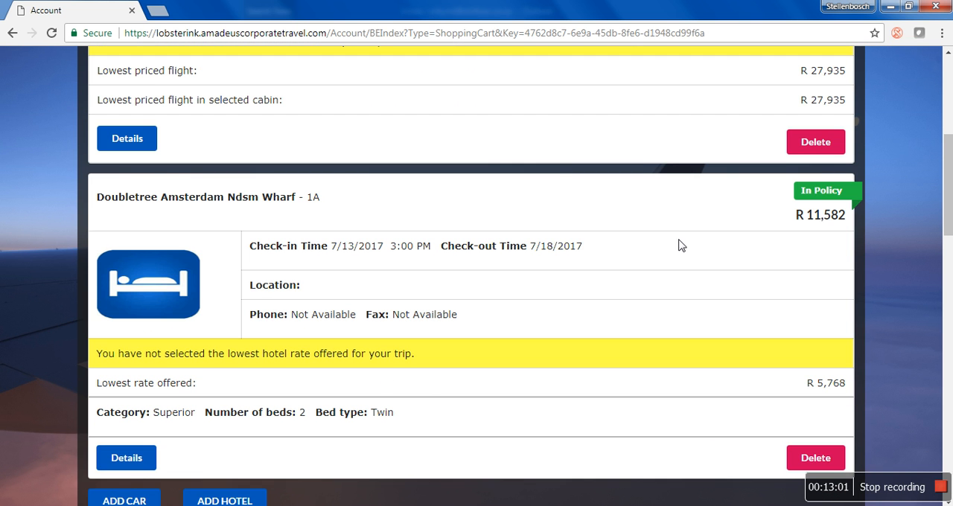
scroll(648, 323, up, 2)
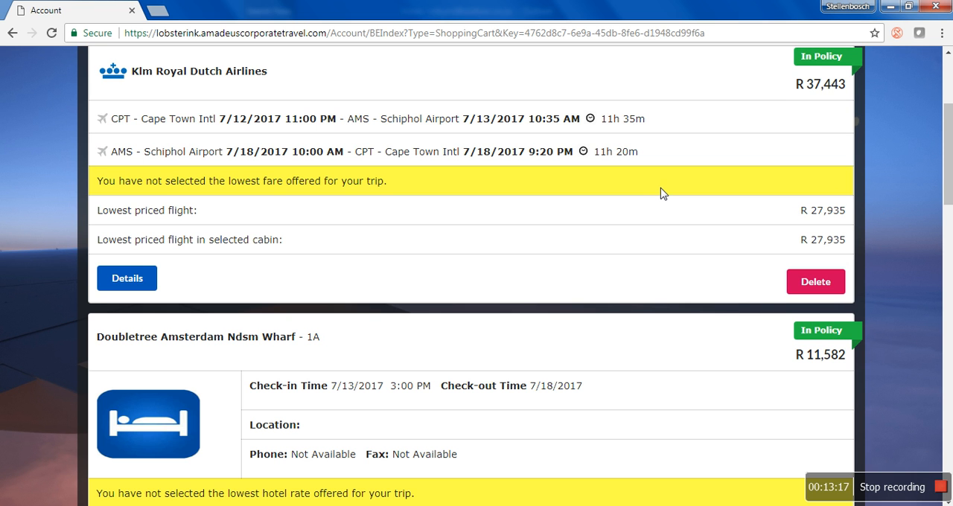
scroll(660, 192, down, 2)
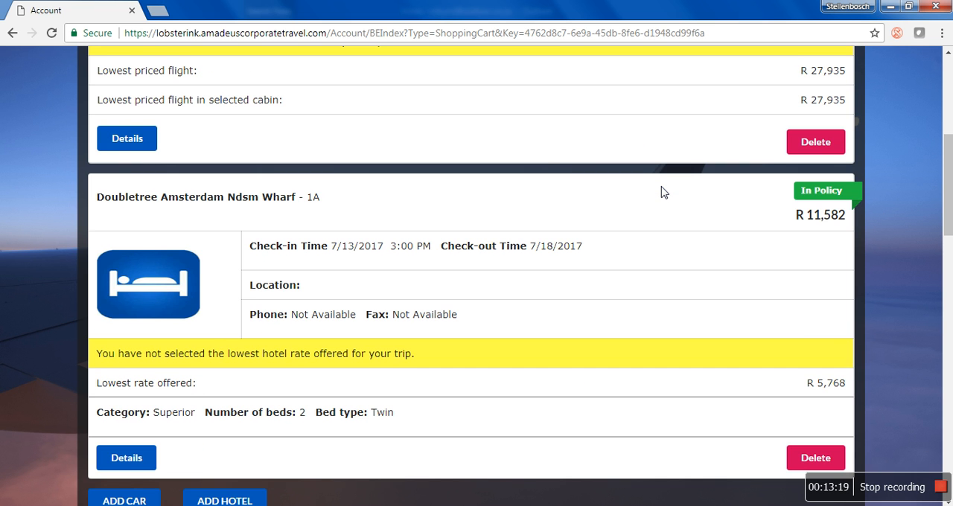
scroll(664, 193, up, 3)
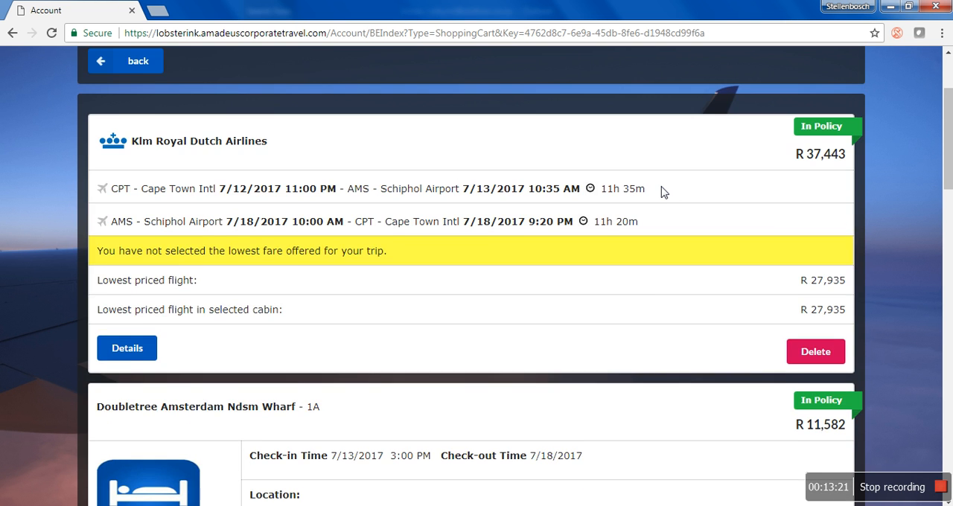
scroll(664, 192, up, 2)
scroll(663, 193, down, 5)
scroll(662, 193, down, 3)
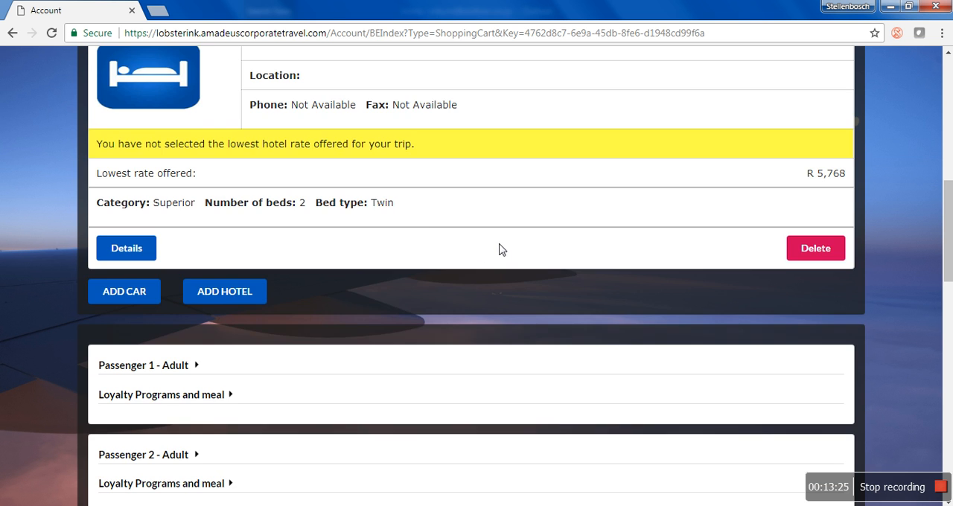
scroll(478, 253, down, 2)
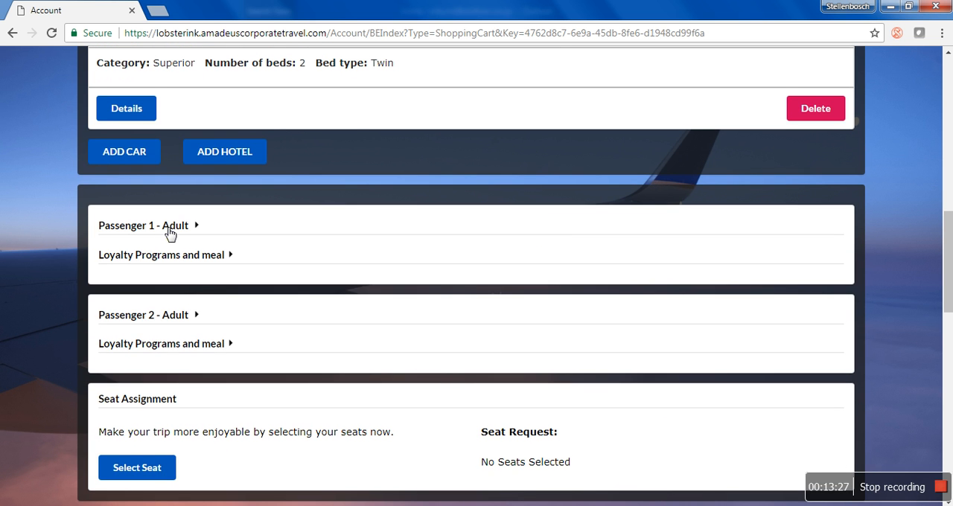
- Expand Passenger 1's personal details and the loyalty program and meal section below them
click(170, 232)
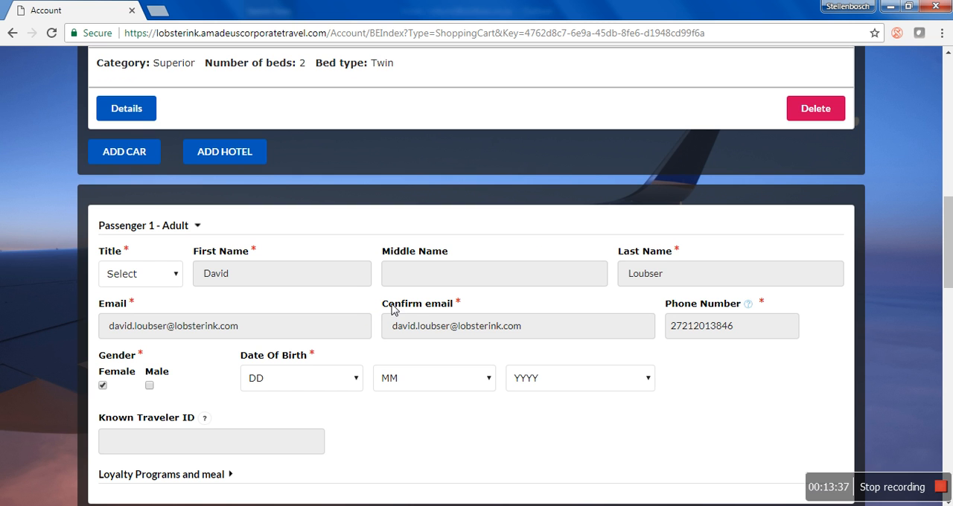
scroll(414, 349, down, 1)
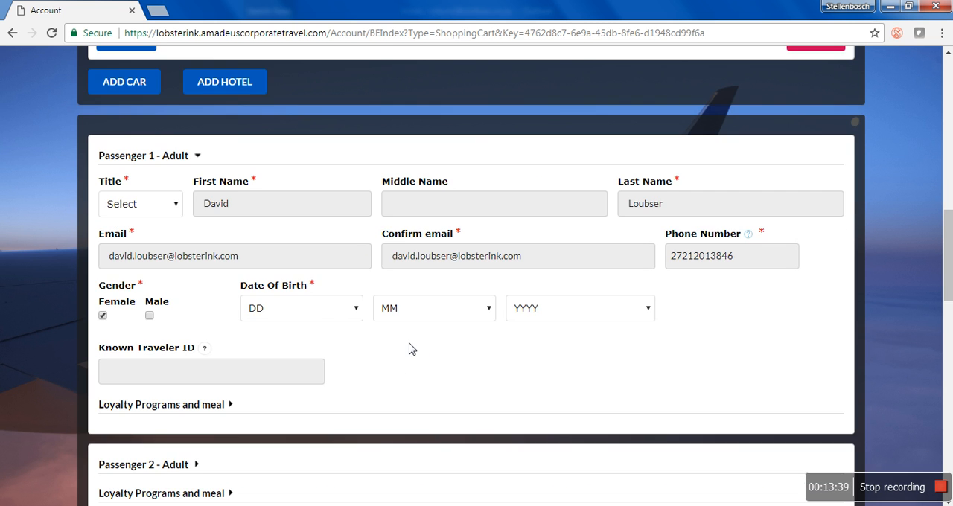
scroll(414, 349, down, 2)
click(199, 270)
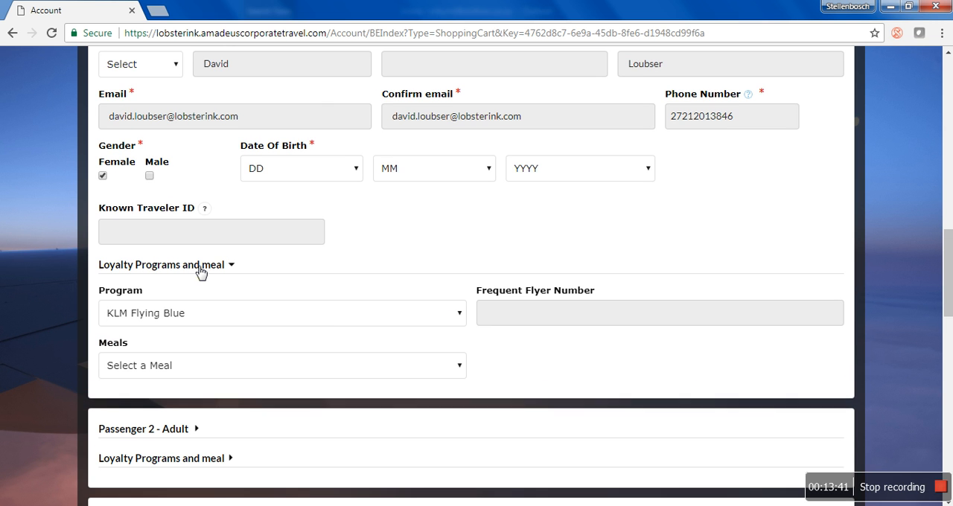
- Open Passenger 2's details and enter the second traveller's first and last names
scroll(367, 383, down, 2)
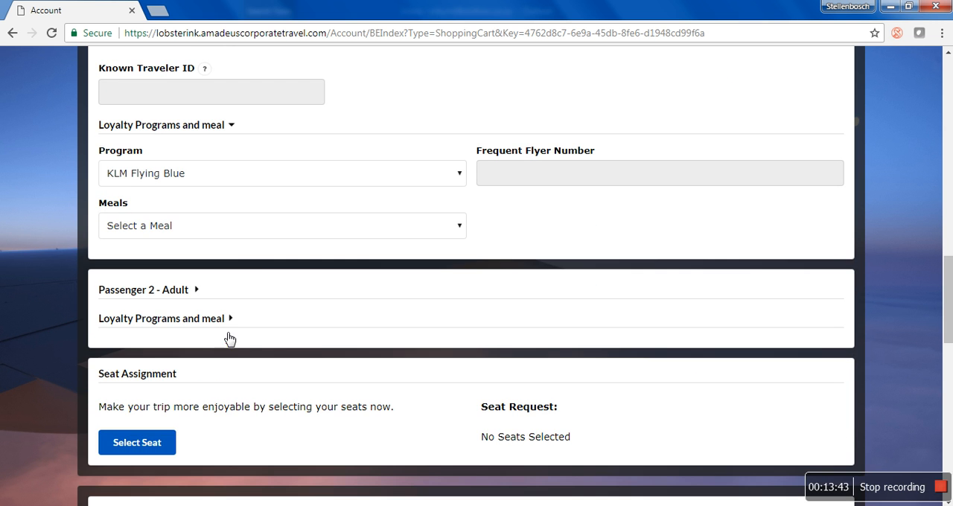
click(152, 294)
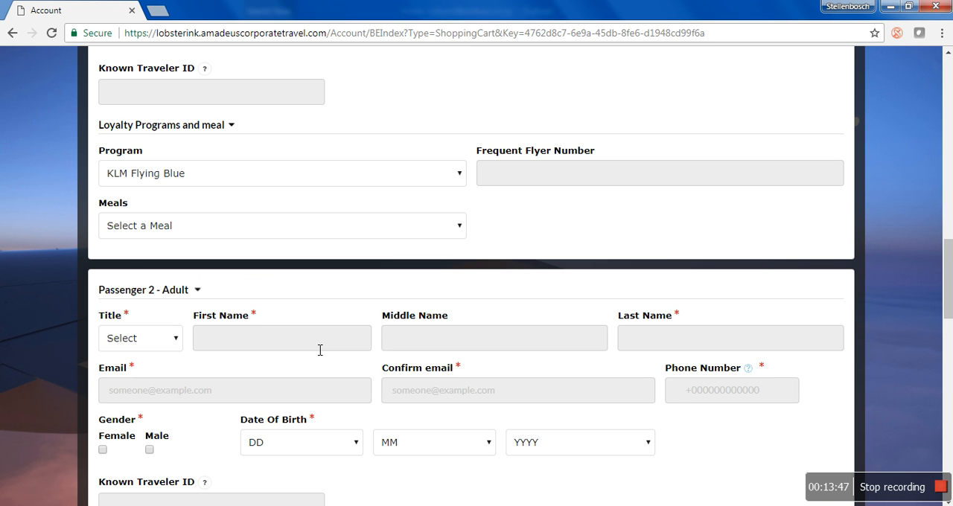
click(302, 347)
text(rO)
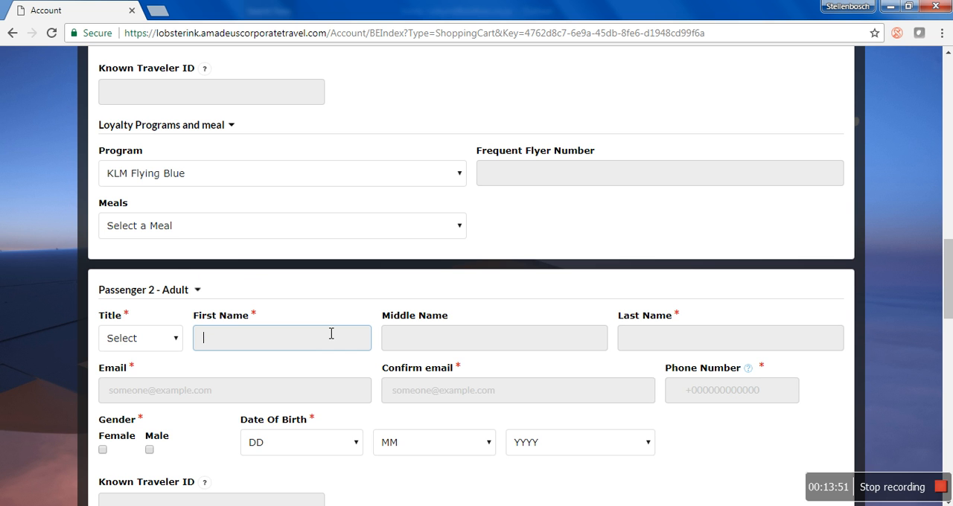
key(Tab)
key(Tab)
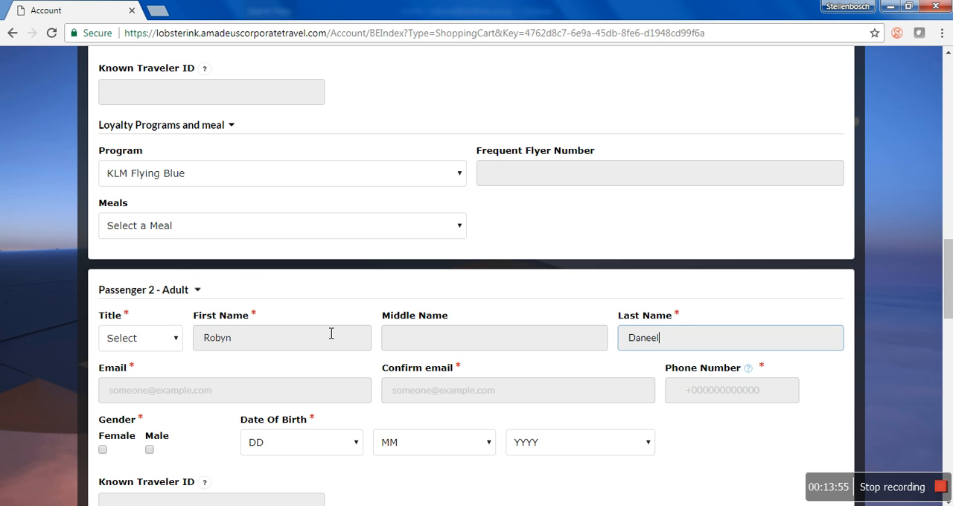
- Fill in Passenger 2's e-mail address and repeat it as the confirmation e-mail
click(208, 398)
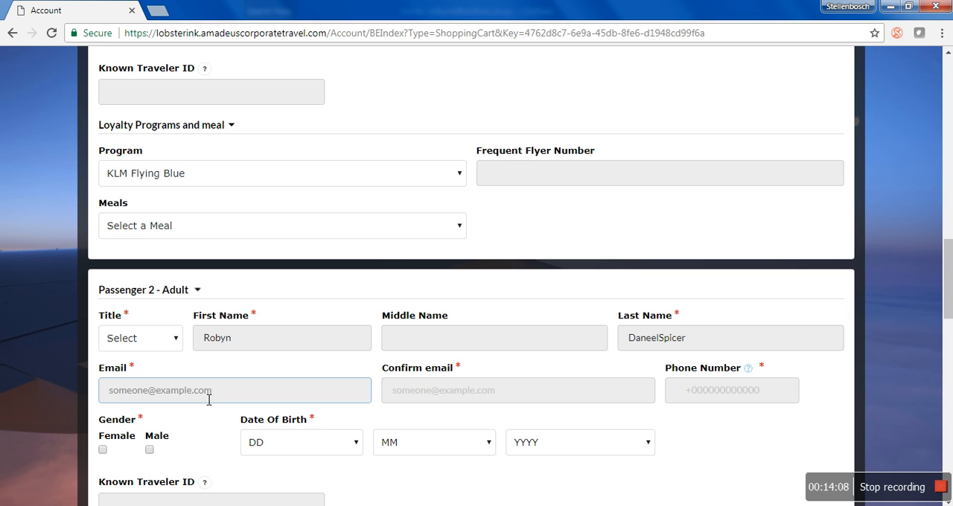
key(Tab)
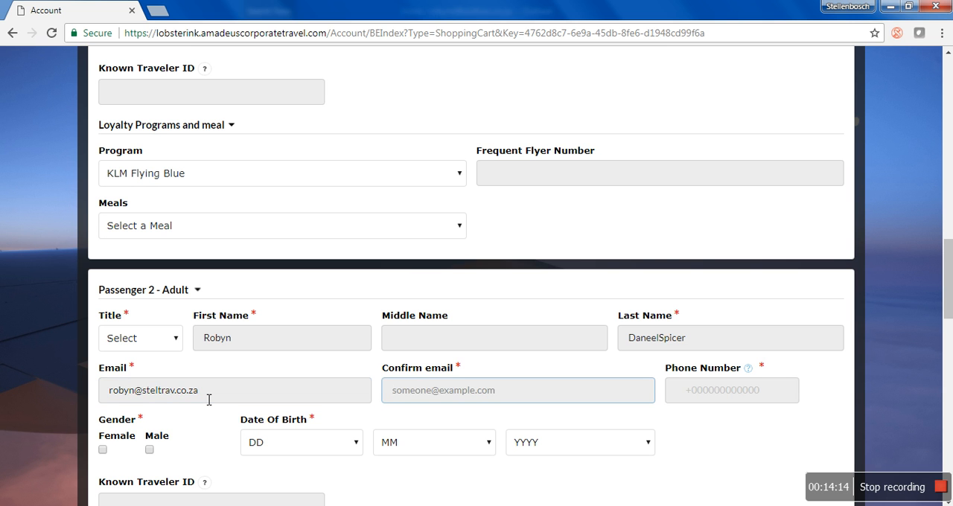
key(Tab)
- Enter Passenger 2's phone number and set the gender to Female
text(278)
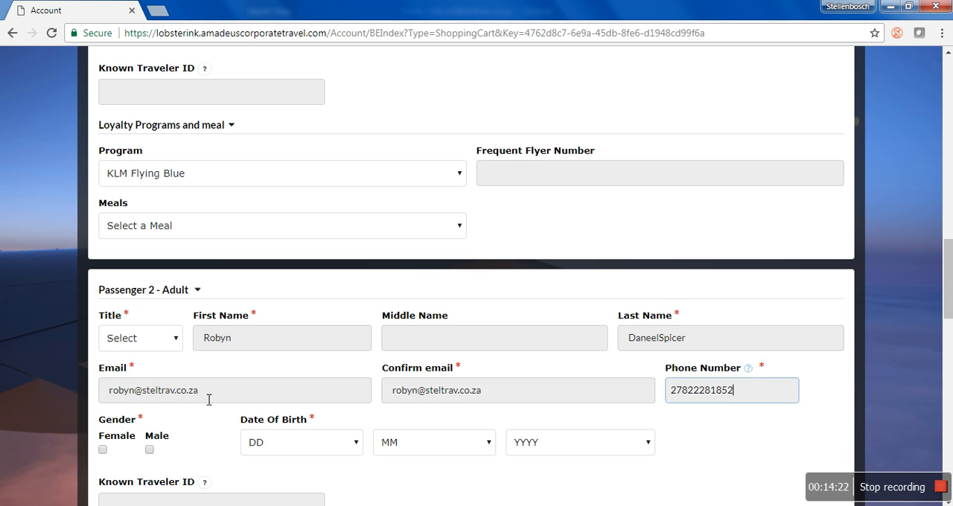
scroll(179, 388, down, 1)
click(102, 379)
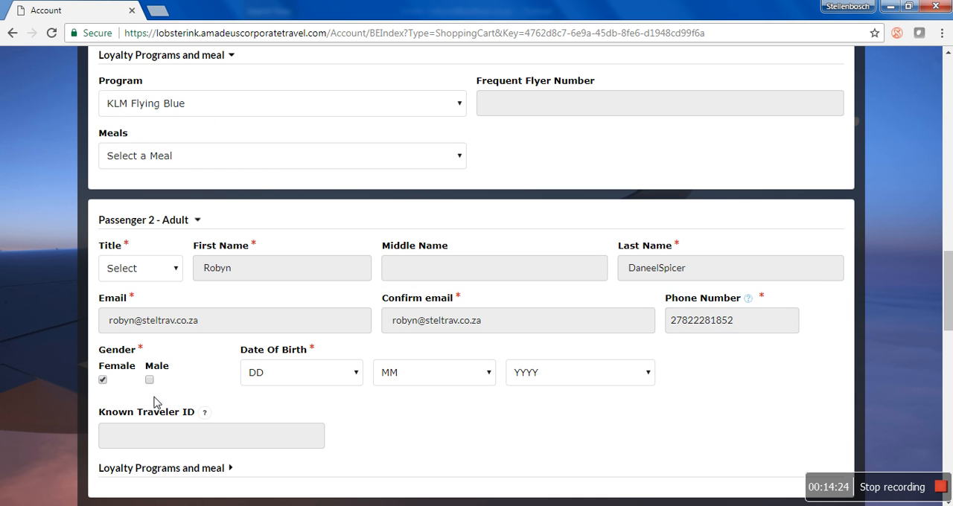
- Review both passengers' detail forms, from Passenger 1's required fields down to the seat assignment section
scroll(390, 436, down, 2)
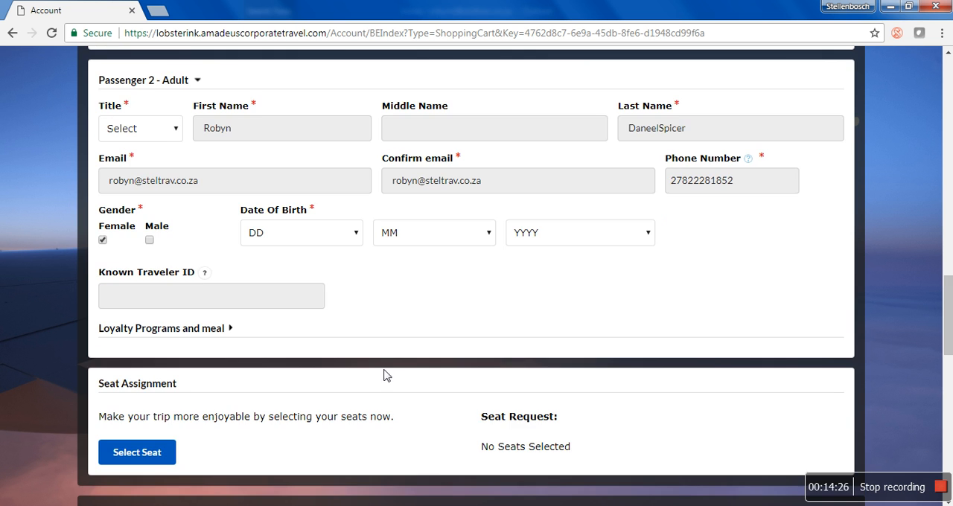
scroll(402, 342, down, 2)
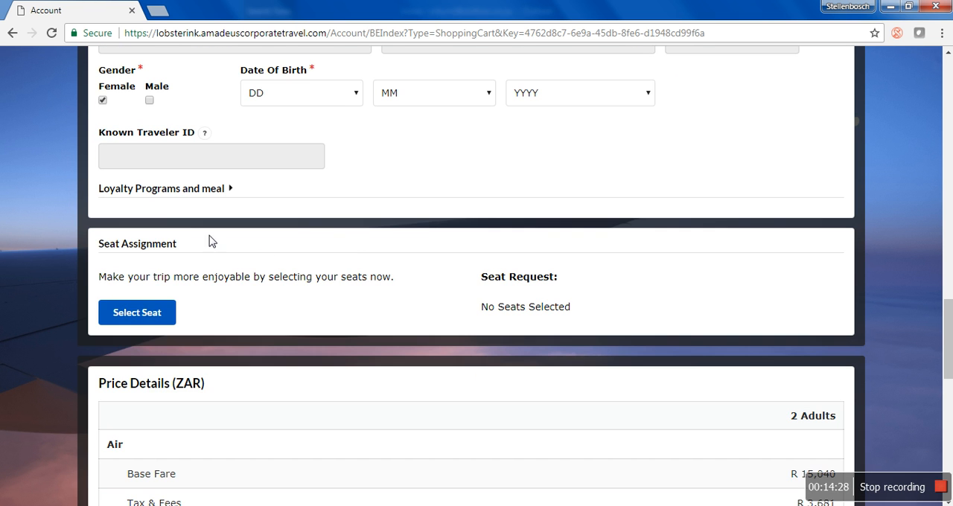
scroll(776, 273, up, 2)
scroll(787, 298, up, 4)
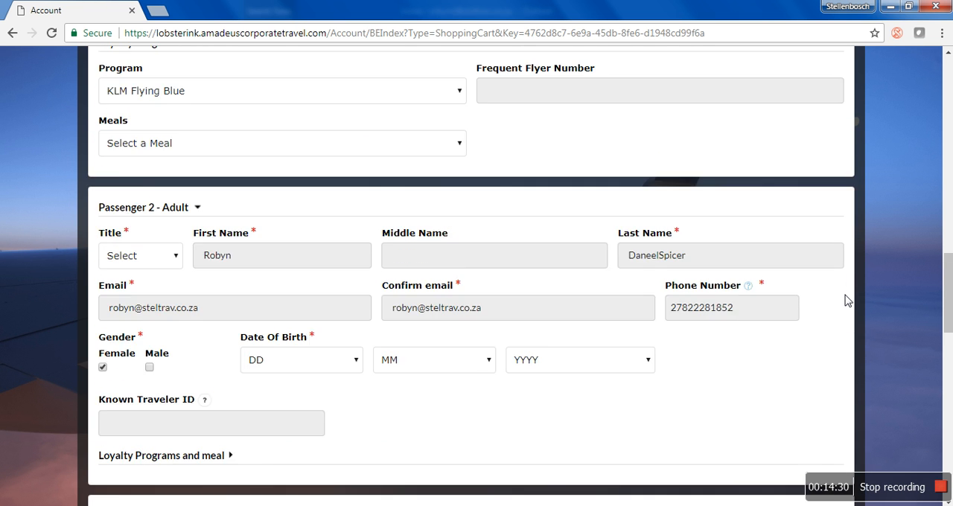
scroll(883, 321, up, 3)
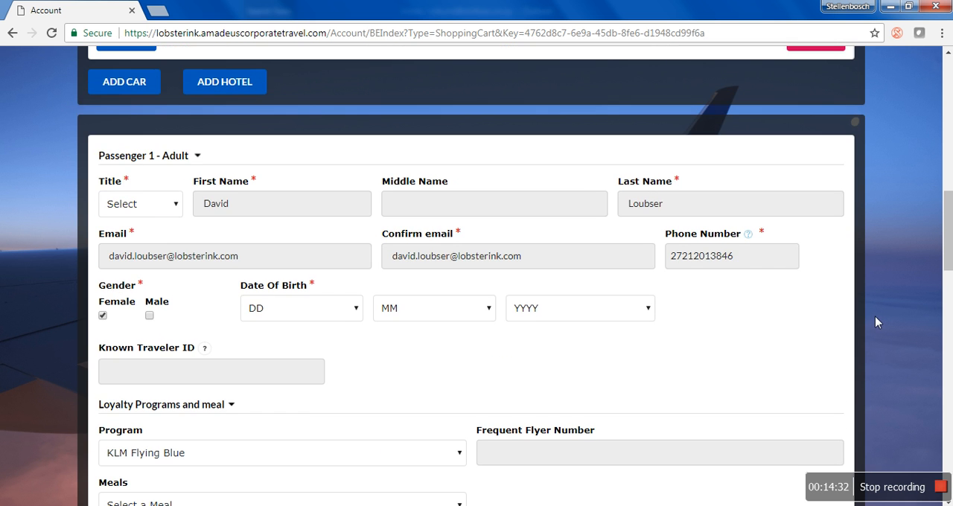
scroll(875, 318, down, 4)
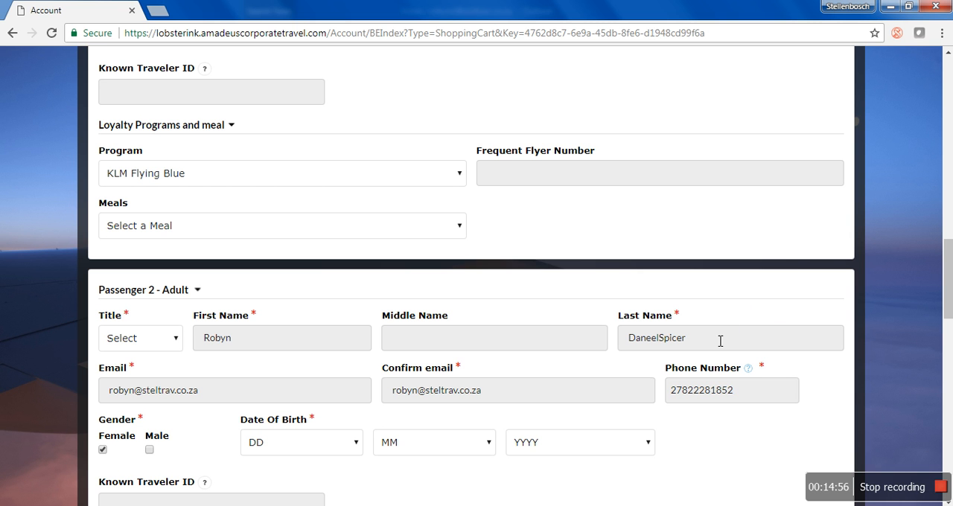
scroll(717, 341, down, 1)
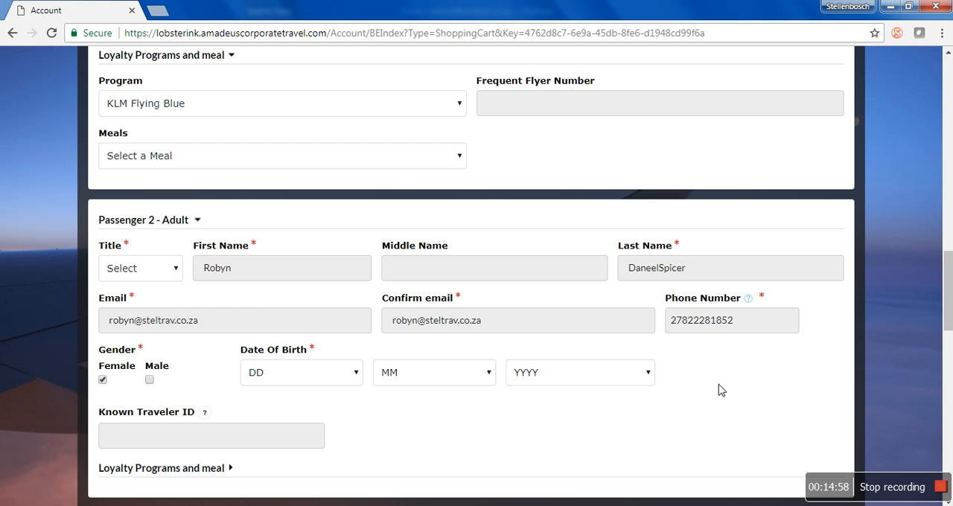
scroll(720, 388, down, 1)
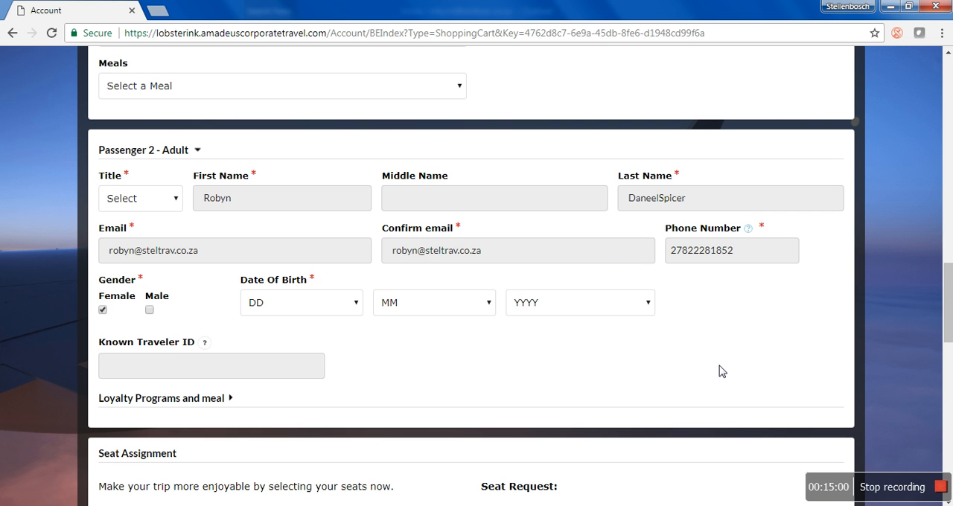
scroll(710, 365, down, 1)
scroll(710, 363, down, 1)
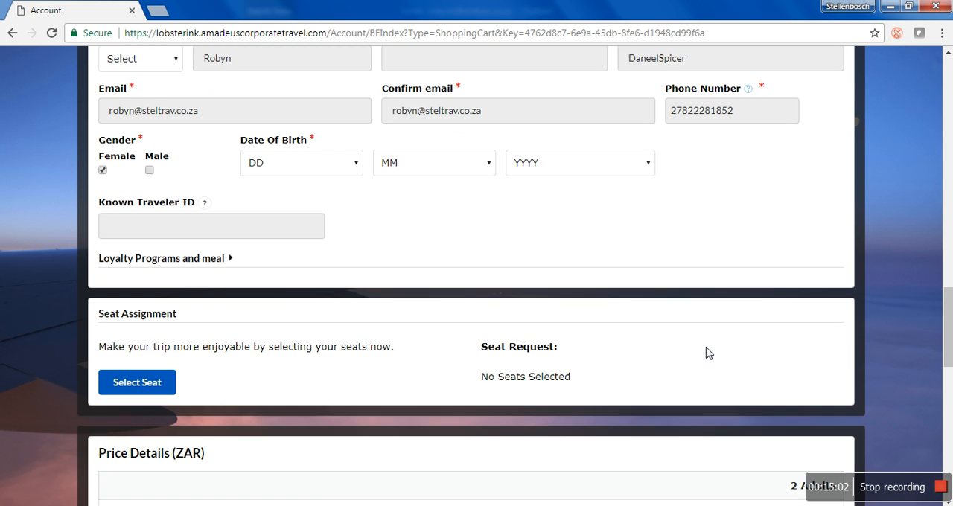
- Open seat selection and examine the CPT to AMS (KL 0598) seat map for available seats
click(164, 384)
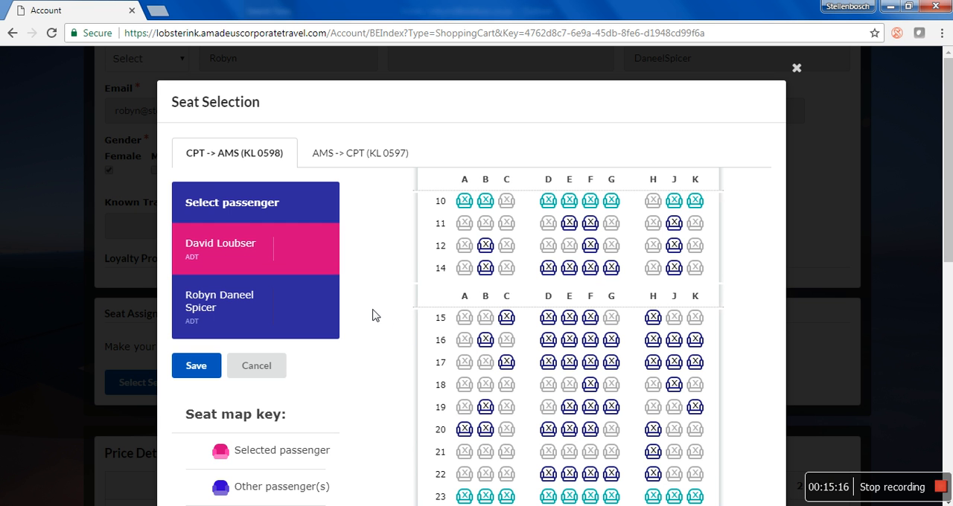
scroll(601, 313, down, 2)
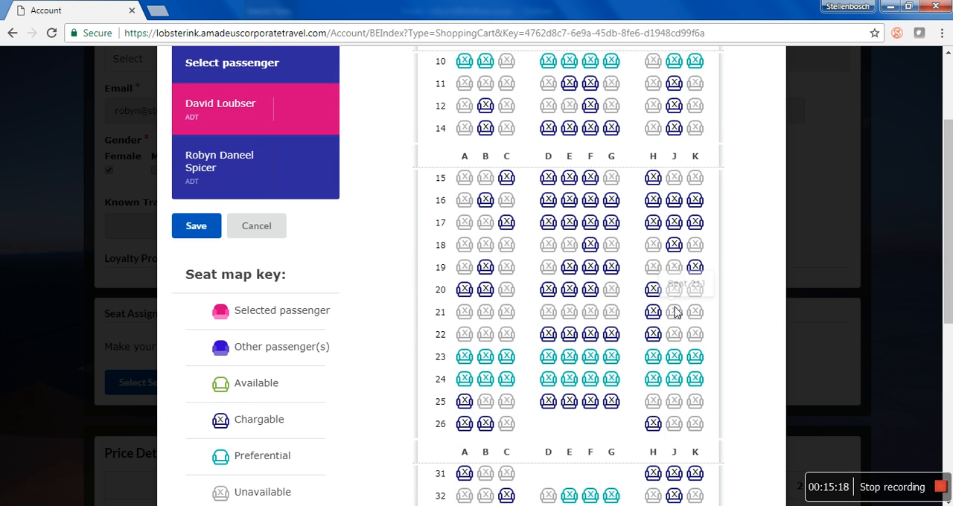
scroll(406, 320, down, 2)
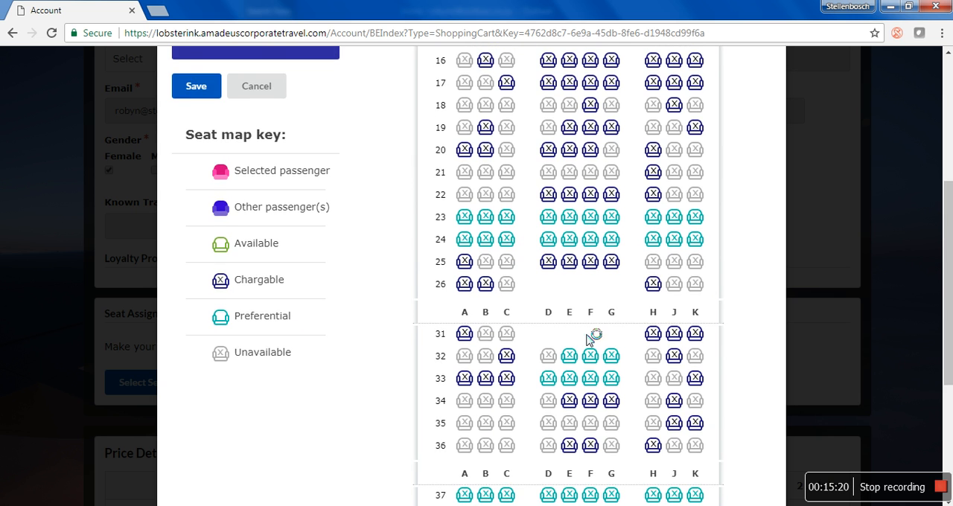
scroll(595, 338, down, 2)
scroll(710, 351, down, 2)
scroll(695, 298, up, 5)
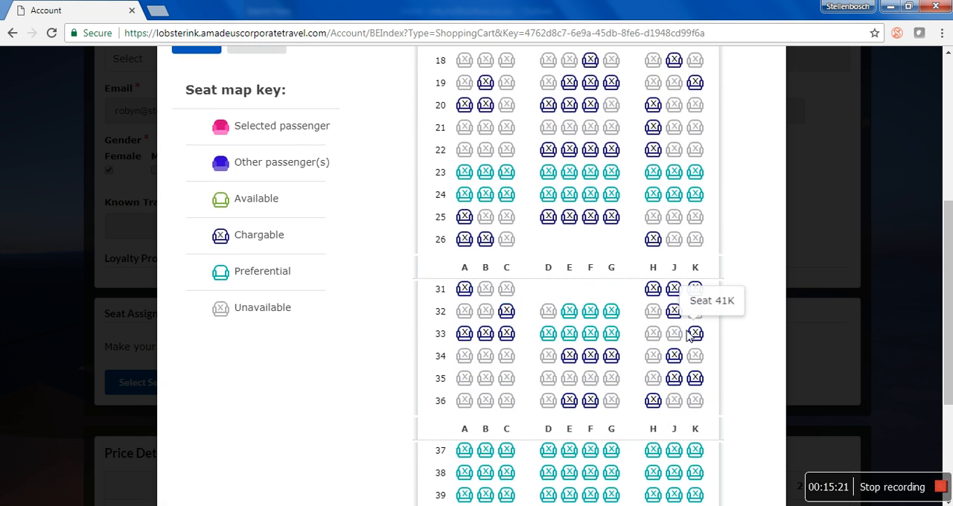
scroll(681, 331, up, 2)
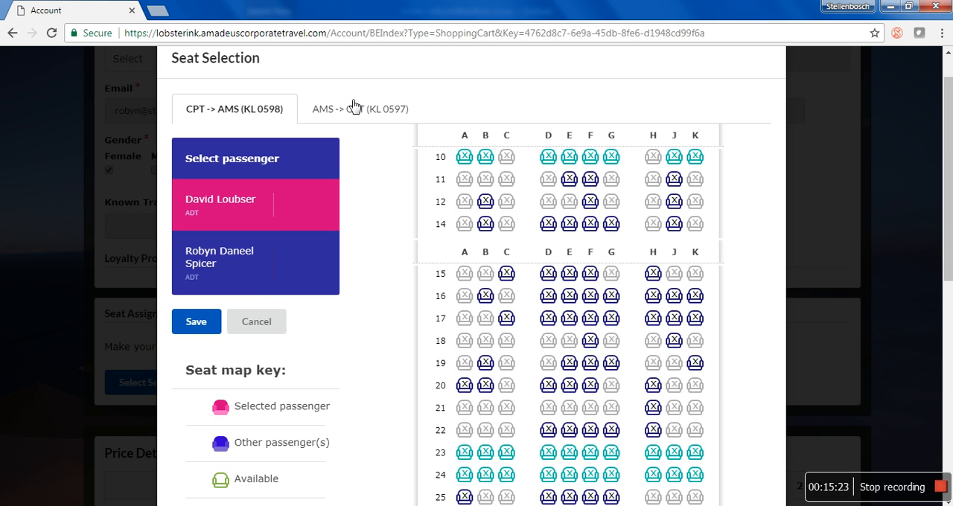
- On the AMS to CPT flight (KL 0597), assign seat 20C to Passenger 1 and 20A to Passenger 2, and save the seats
click(353, 111)
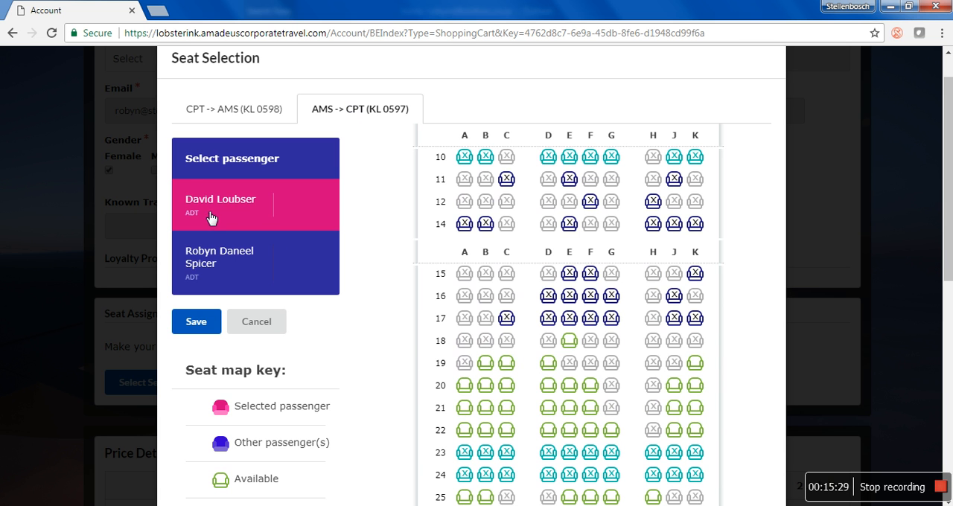
click(506, 385)
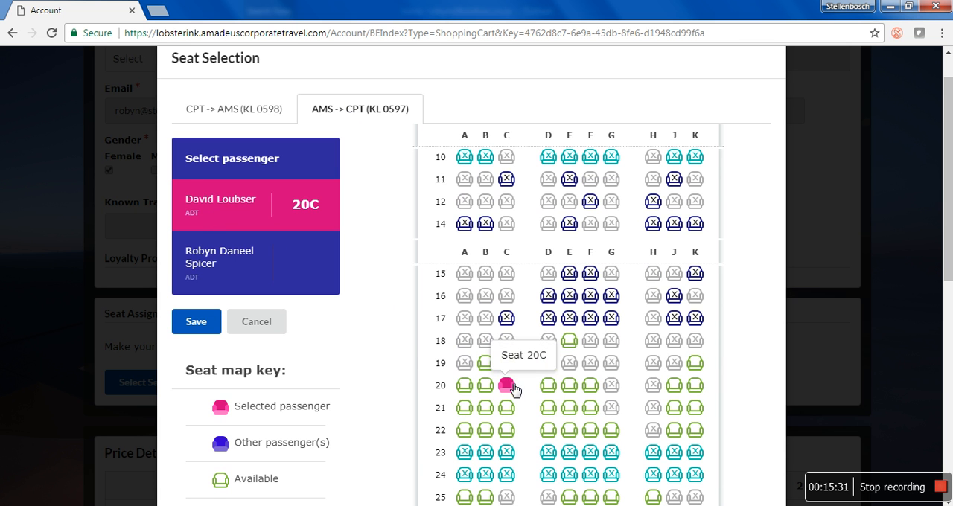
click(232, 258)
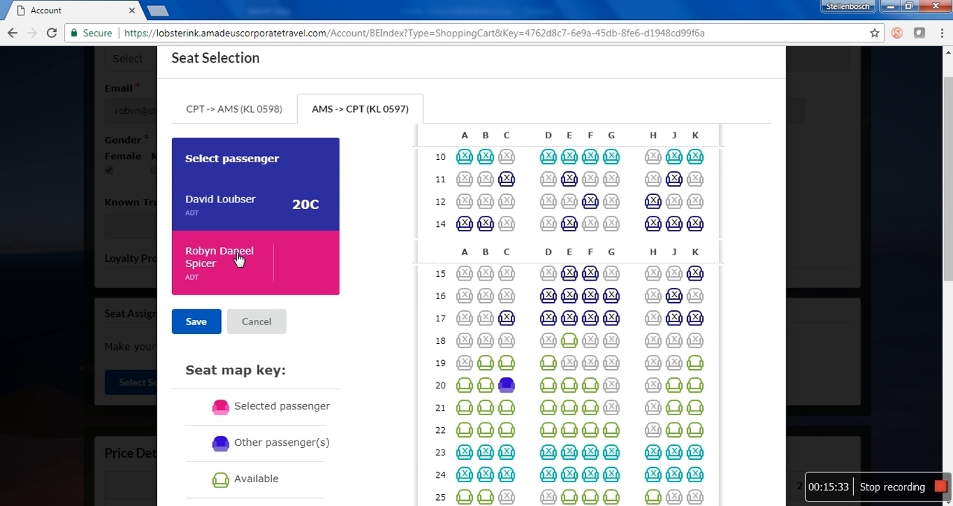
click(465, 386)
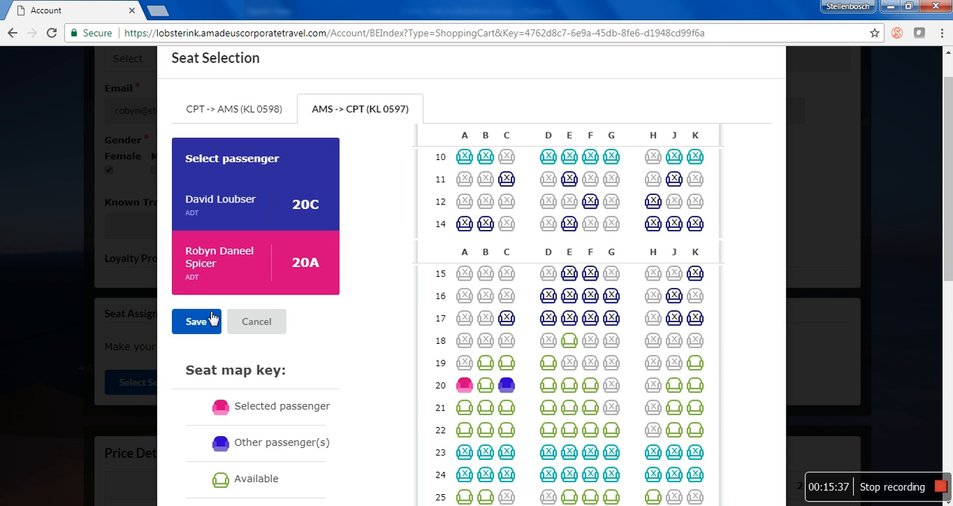
scroll(389, 358, down, 1)
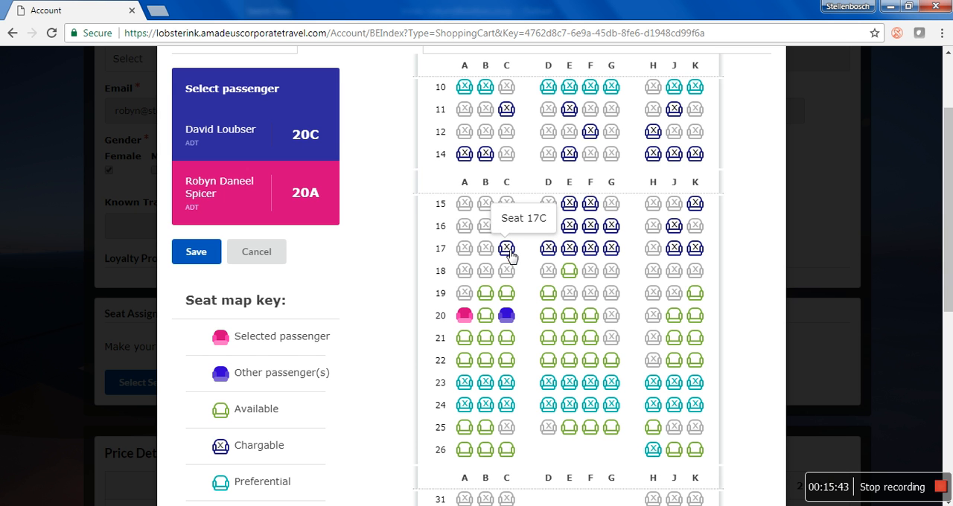
scroll(362, 397, down, 2)
scroll(349, 310, up, 2)
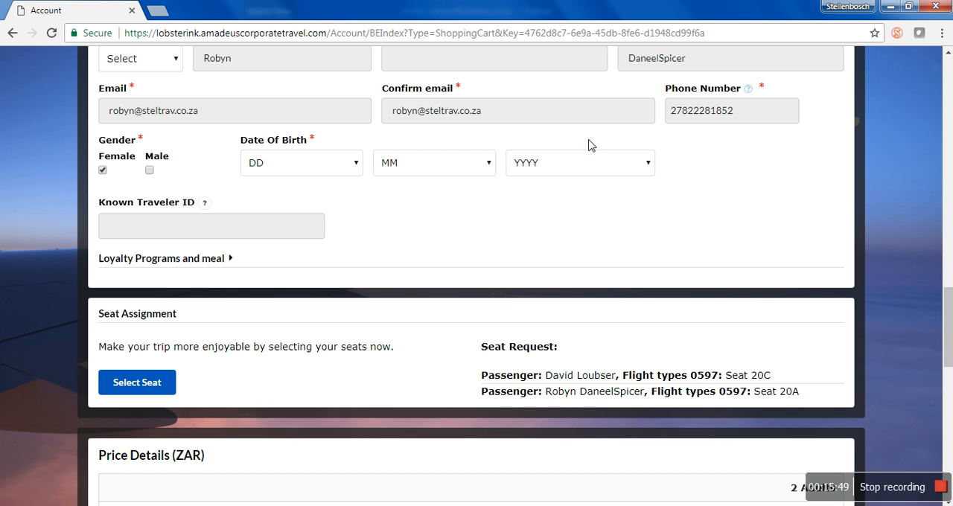
- Check the air and hotel price details and set the booking's cost center to Implementation
scroll(573, 365, down, 2)
scroll(573, 336, down, 1)
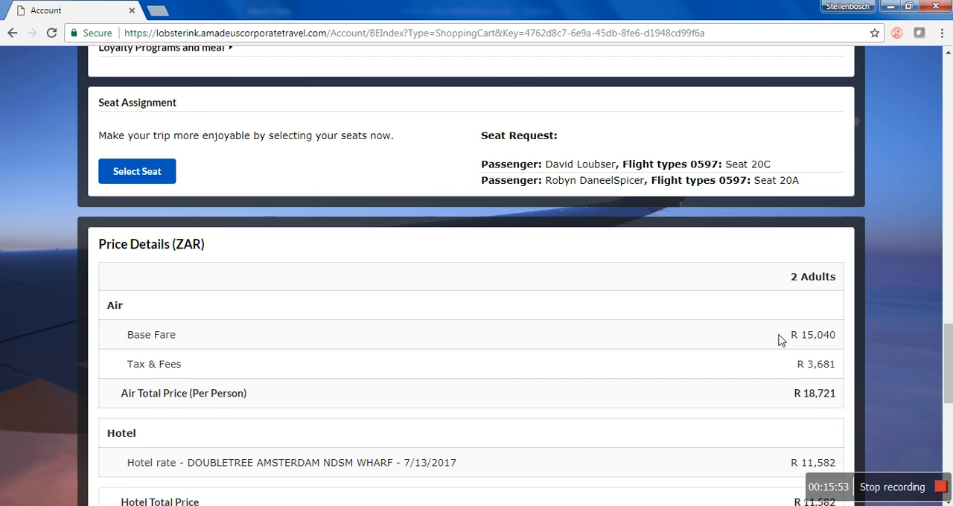
scroll(778, 336, down, 3)
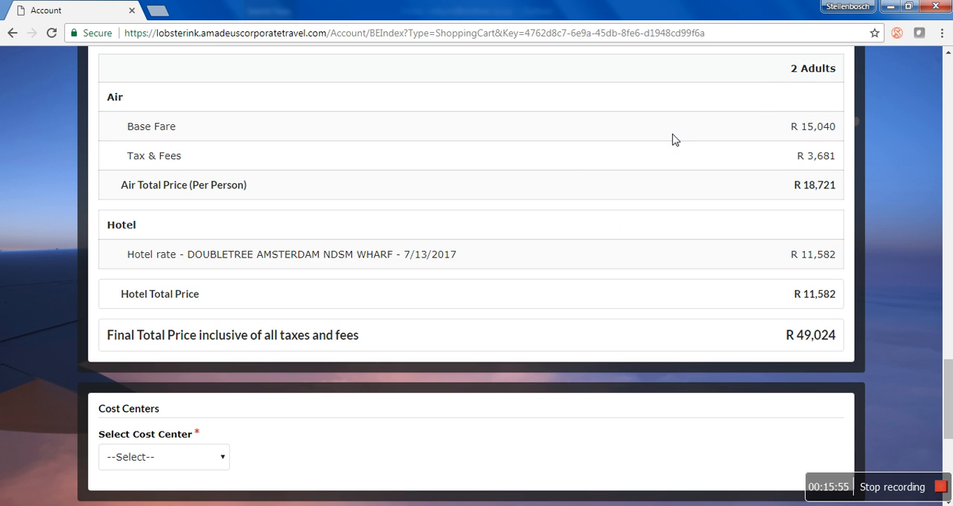
scroll(563, 257, down, 3)
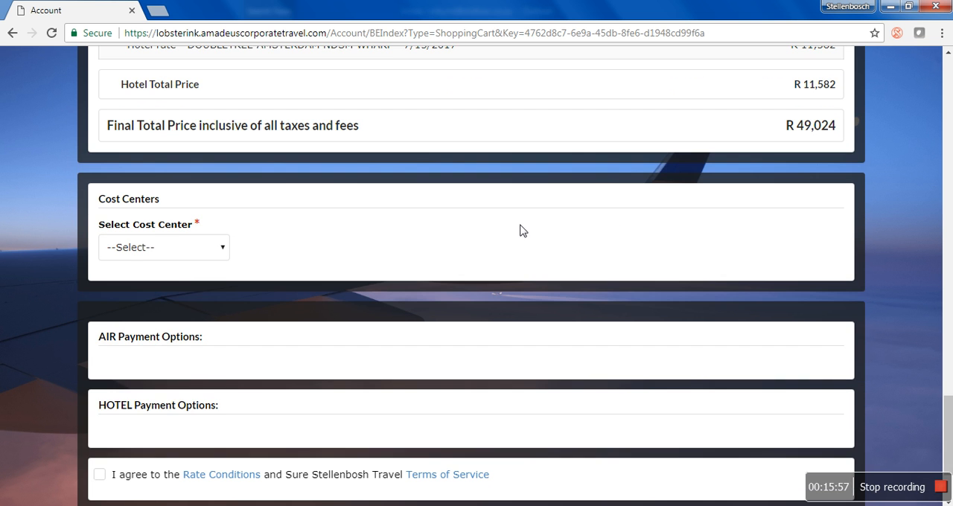
click(183, 253)
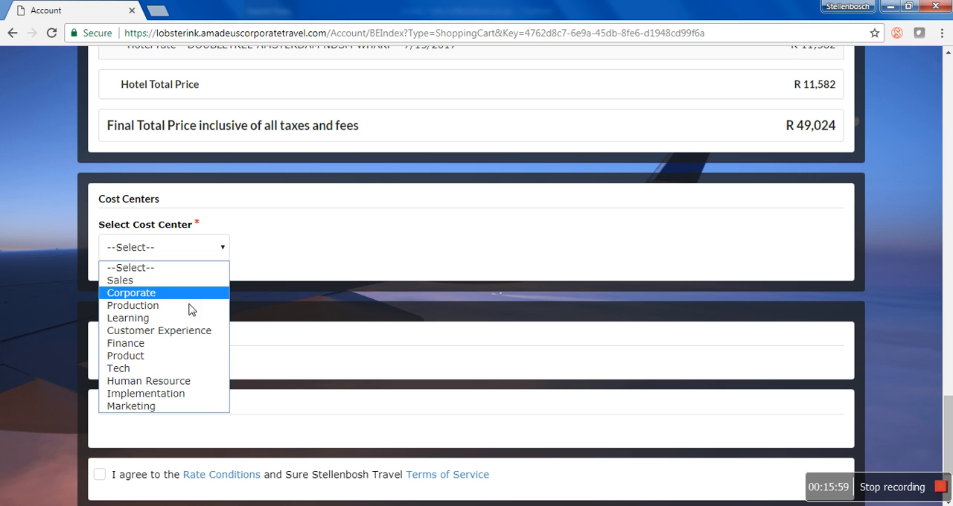
click(186, 393)
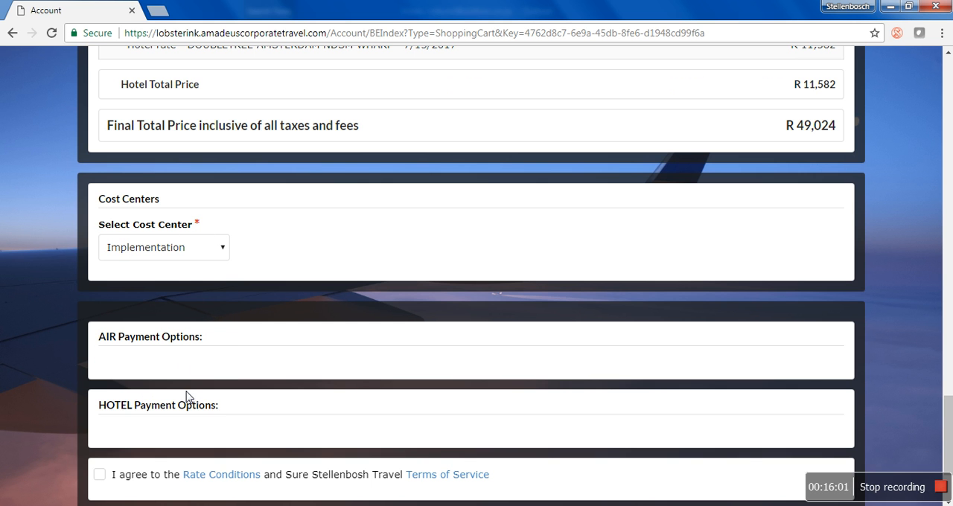
- Agree to the rate conditions and terms of service, try to confirm the booking, and dismiss the resulting alert
scroll(197, 368, down, 1)
scroll(197, 369, down, 2)
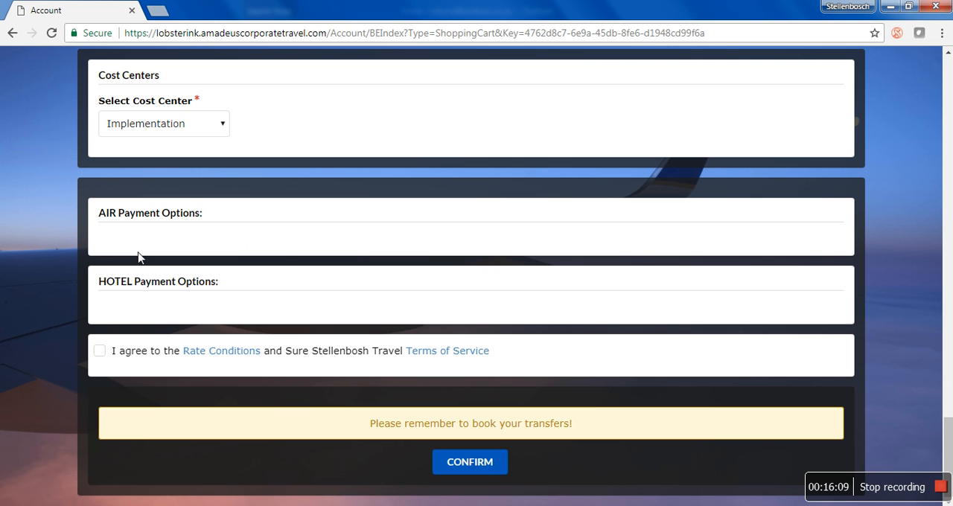
click(103, 356)
click(491, 462)
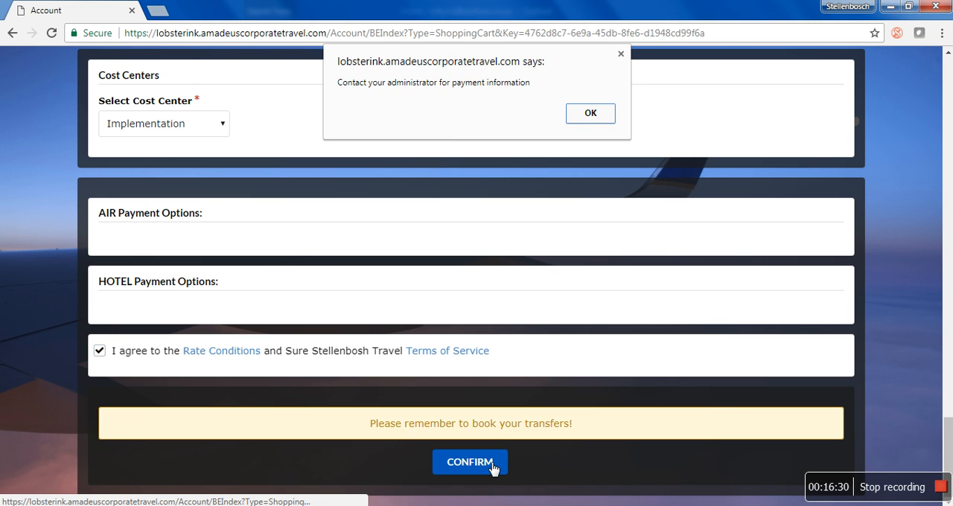
click(585, 102)
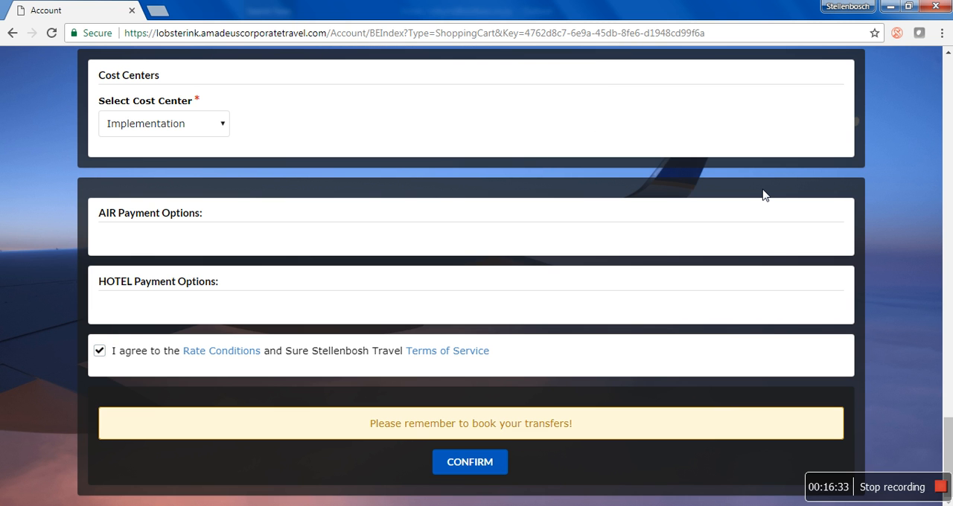